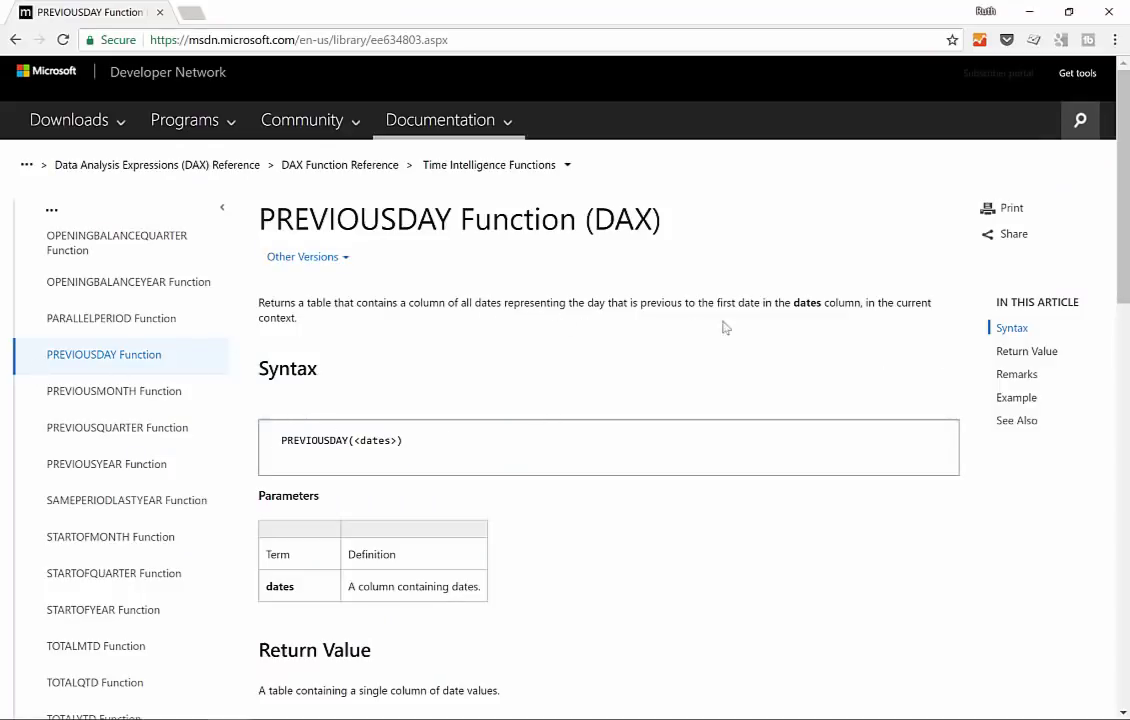
Review the DAX documentation for PREVIOUSDAY, PREVIOUSMONTH, PREVIOUSQUARTER and PREVIOUSYEAR, comparing how each uses the dates column
double_click(815, 302)
drag(775, 298, 735, 308)
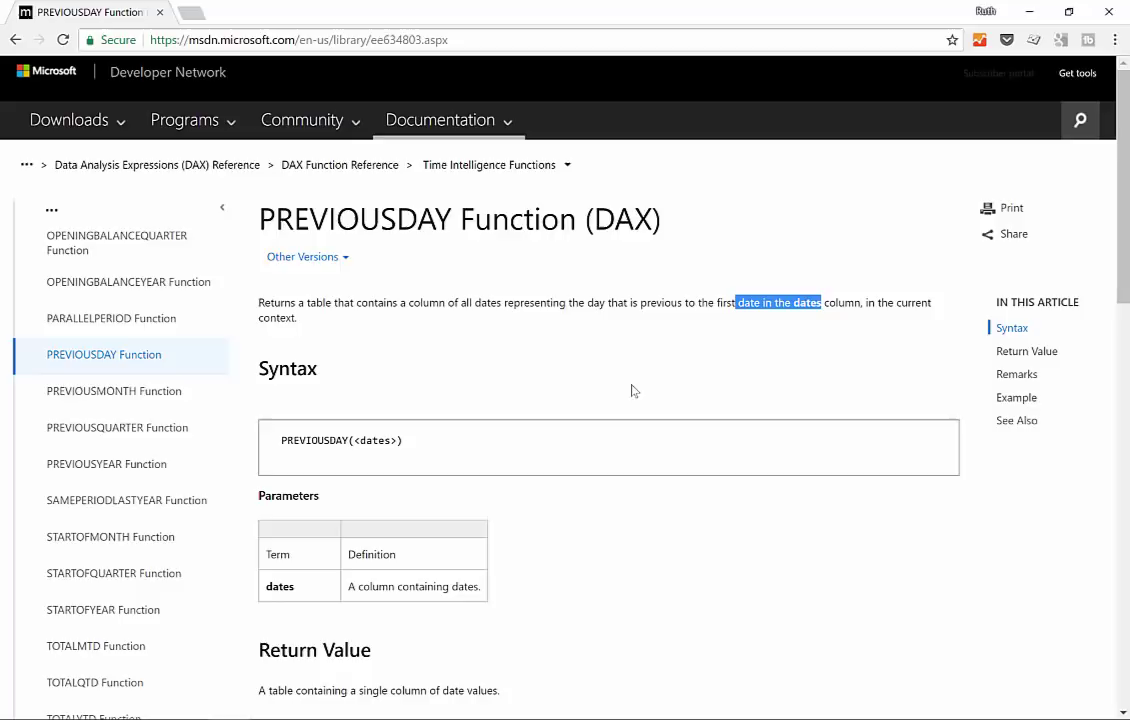
click(84, 398)
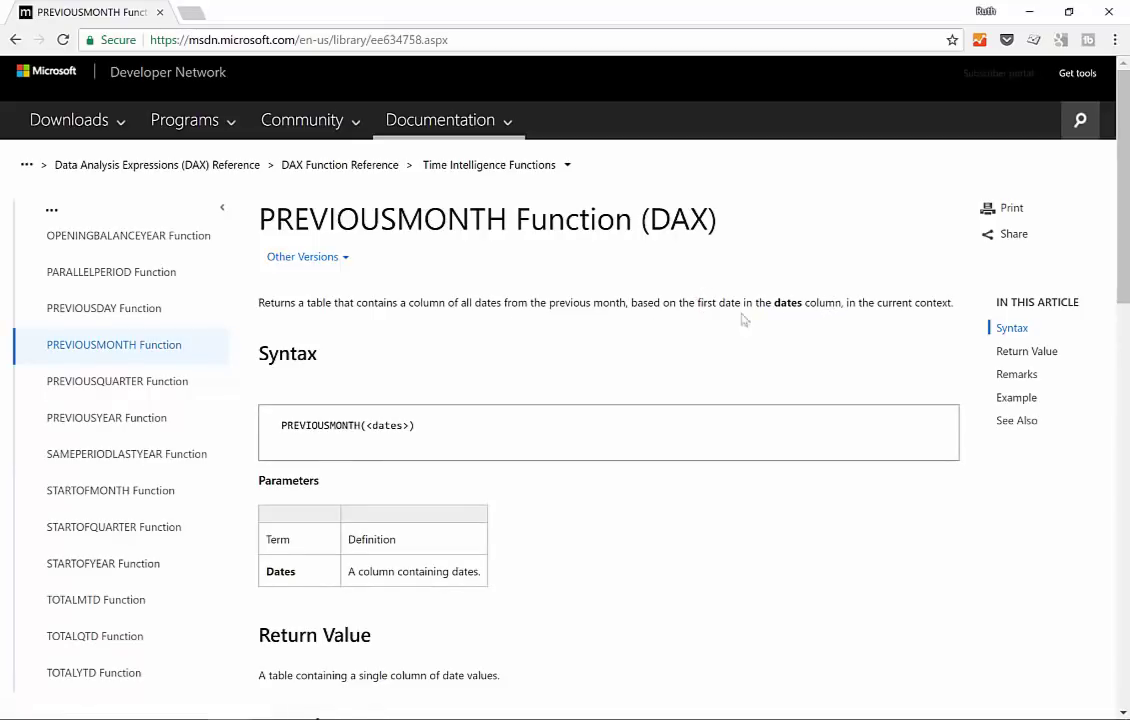
click(87, 384)
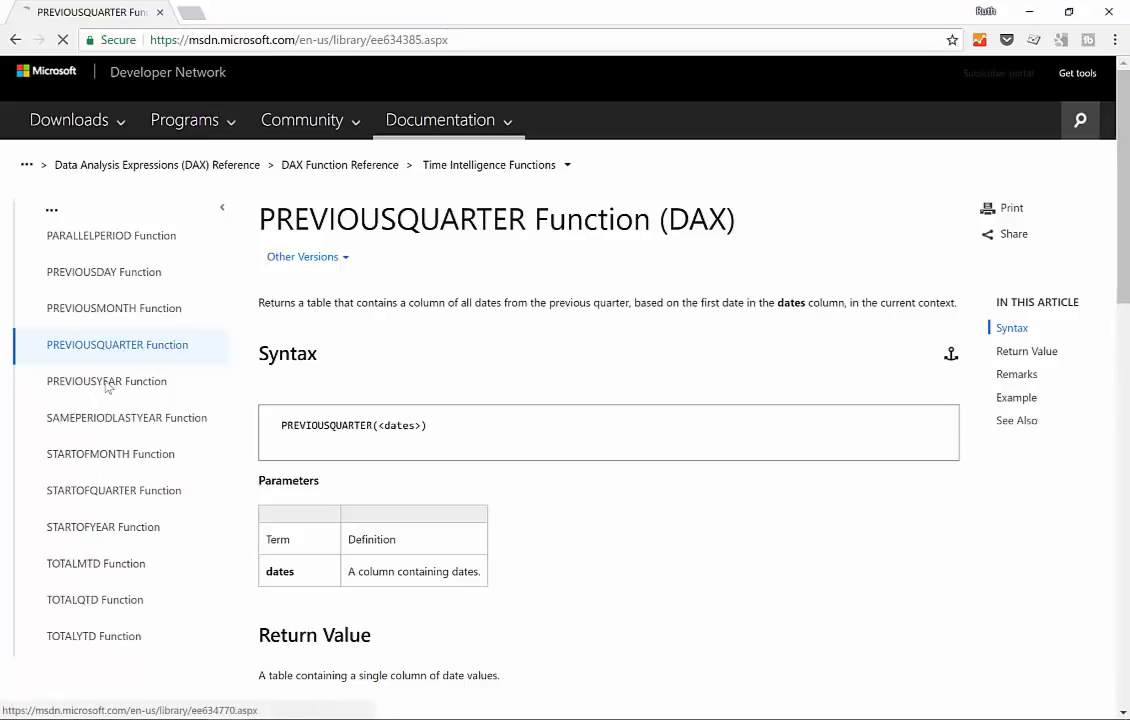
click(106, 383)
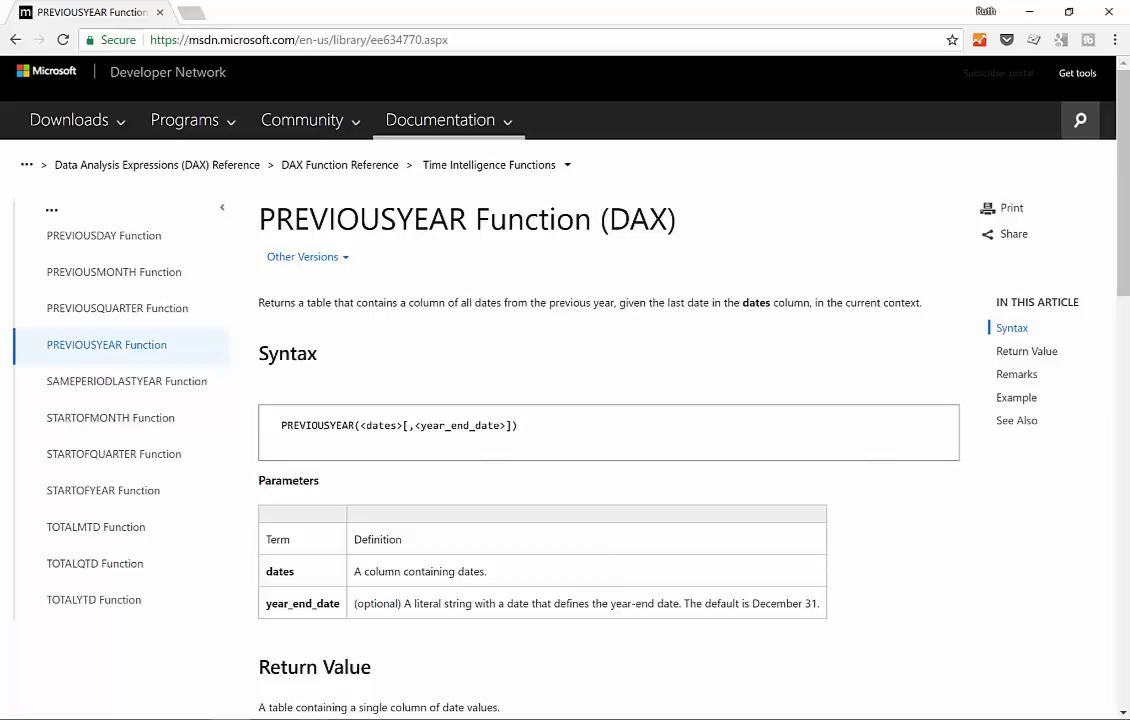
Switch to Power BI Desktop and, from Page 2, show the formulas of the Sales PrevQuarter and Sales PrevYear measures in Order_Details
click(312, 718)
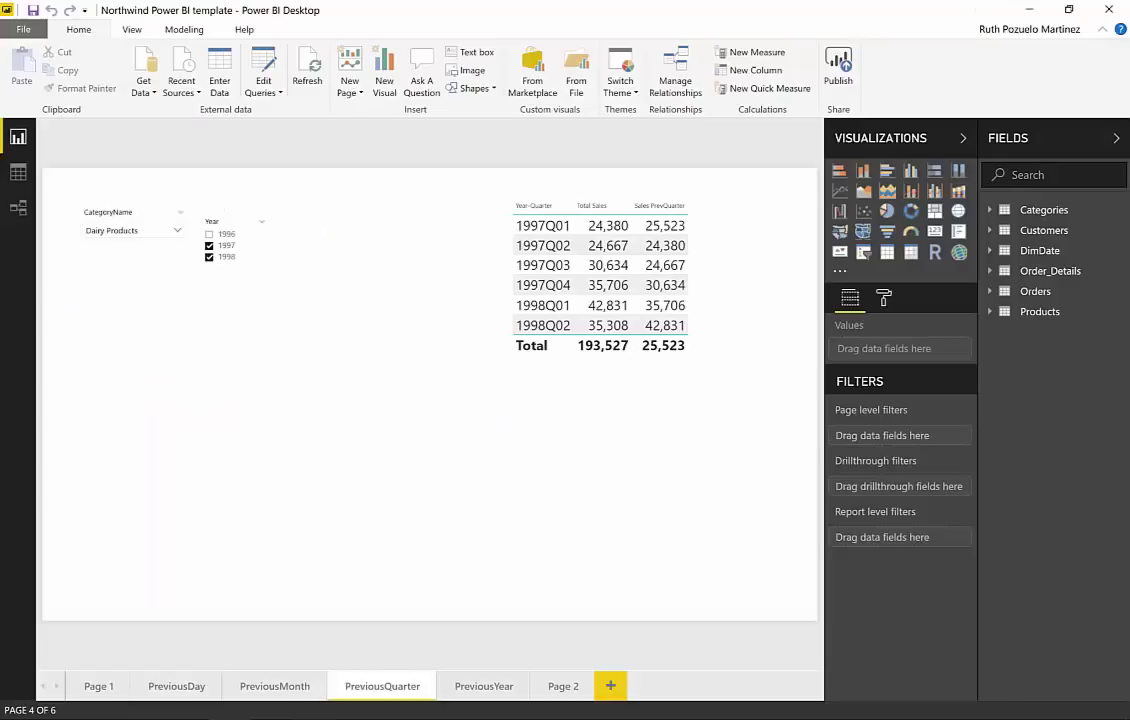
click(563, 686)
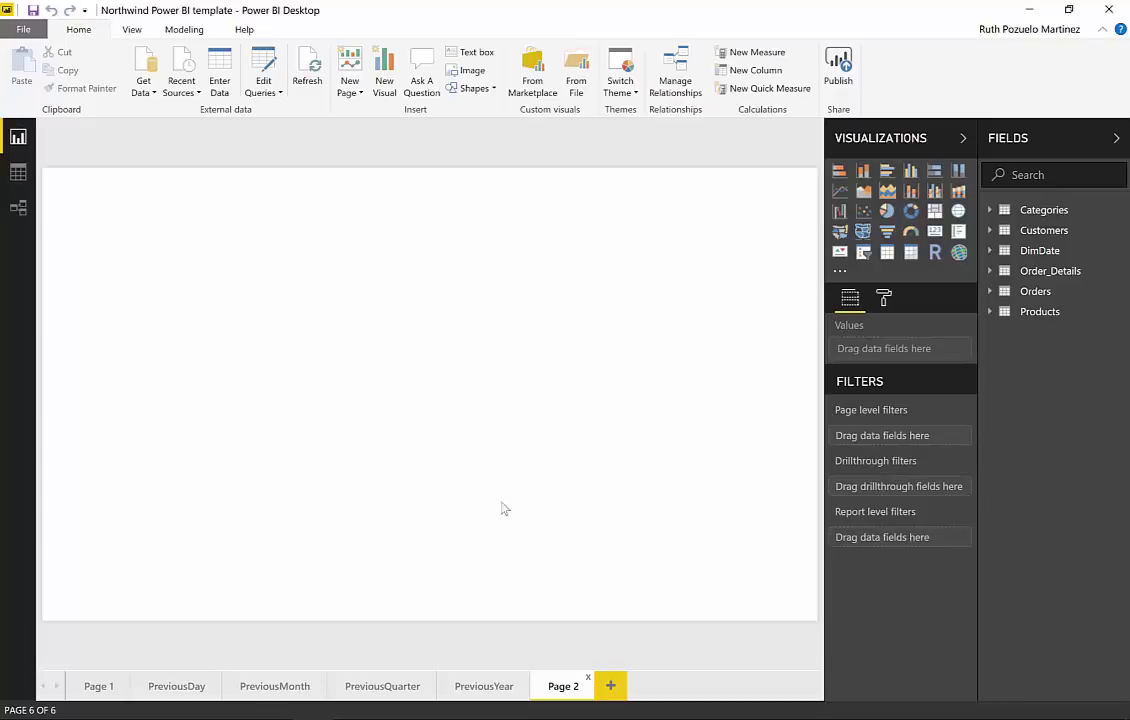
click(1068, 280)
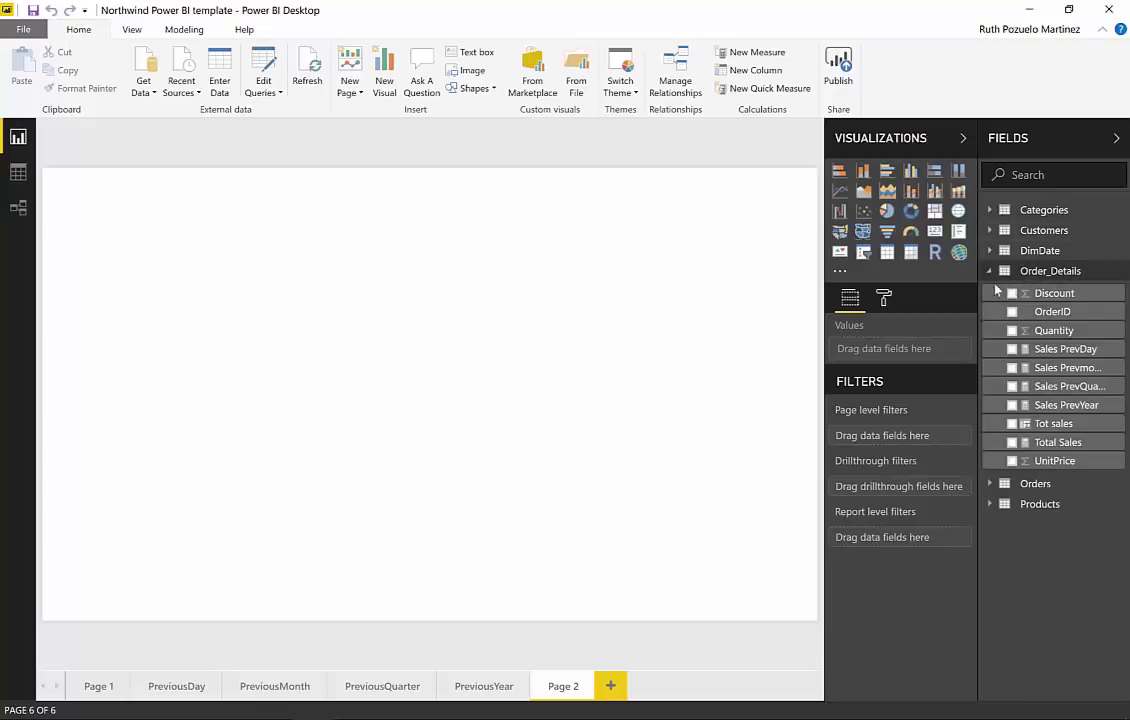
click(1062, 408)
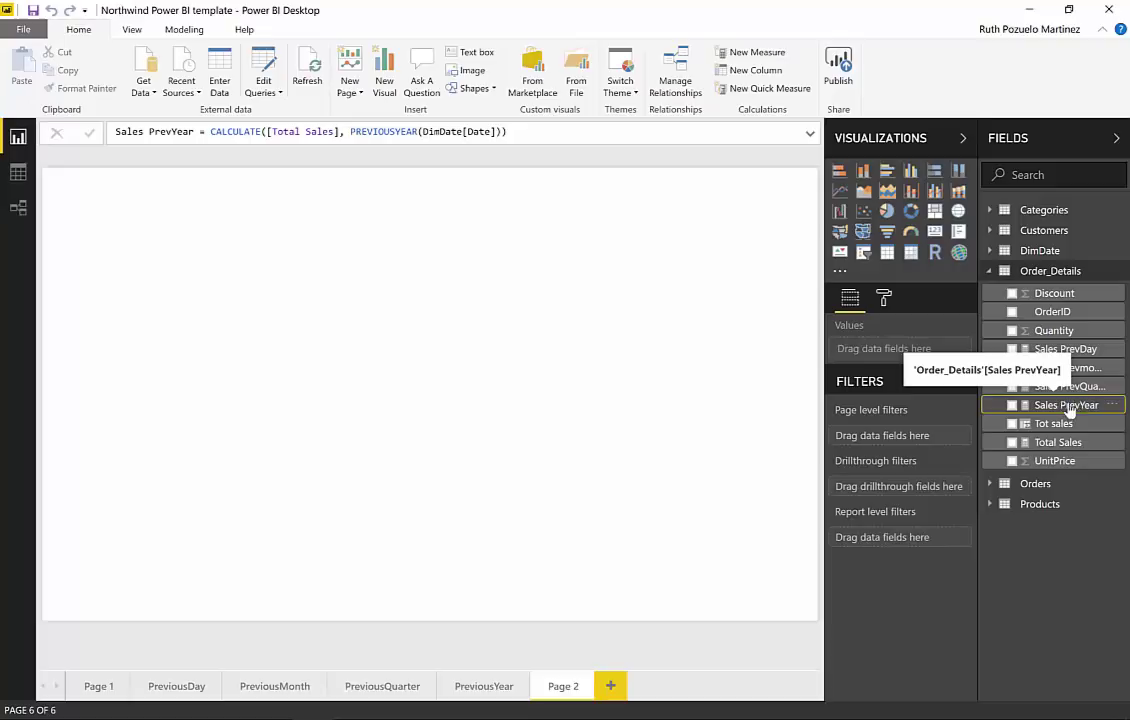
click(1066, 386)
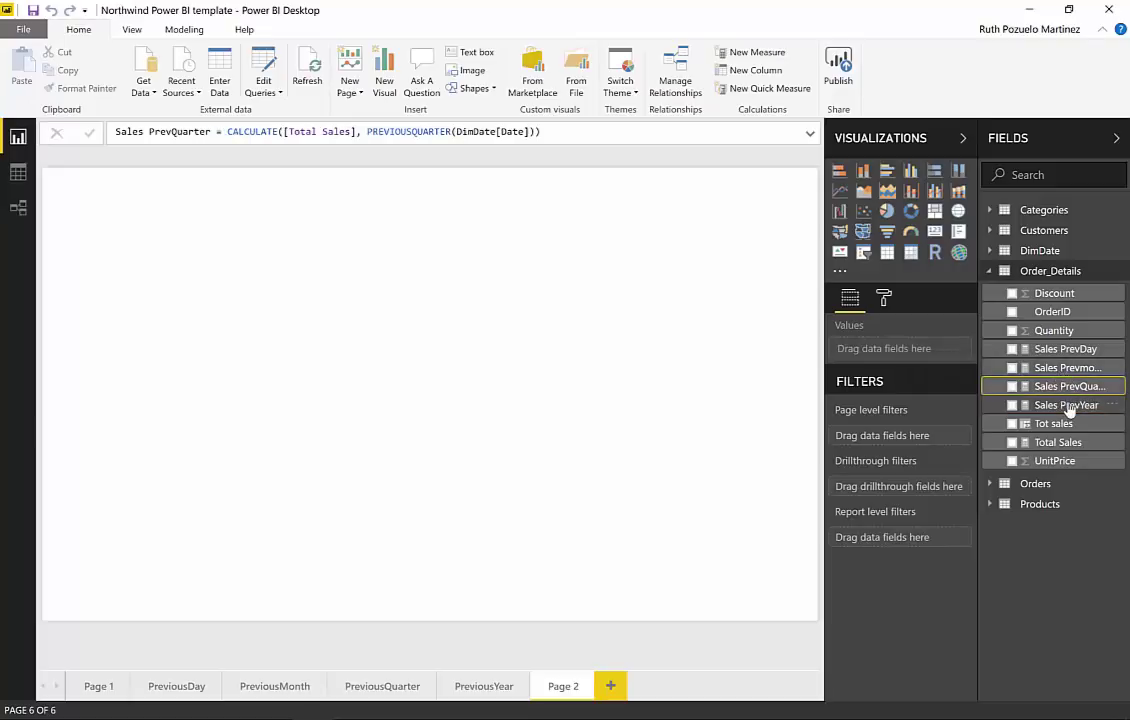
click(1066, 405)
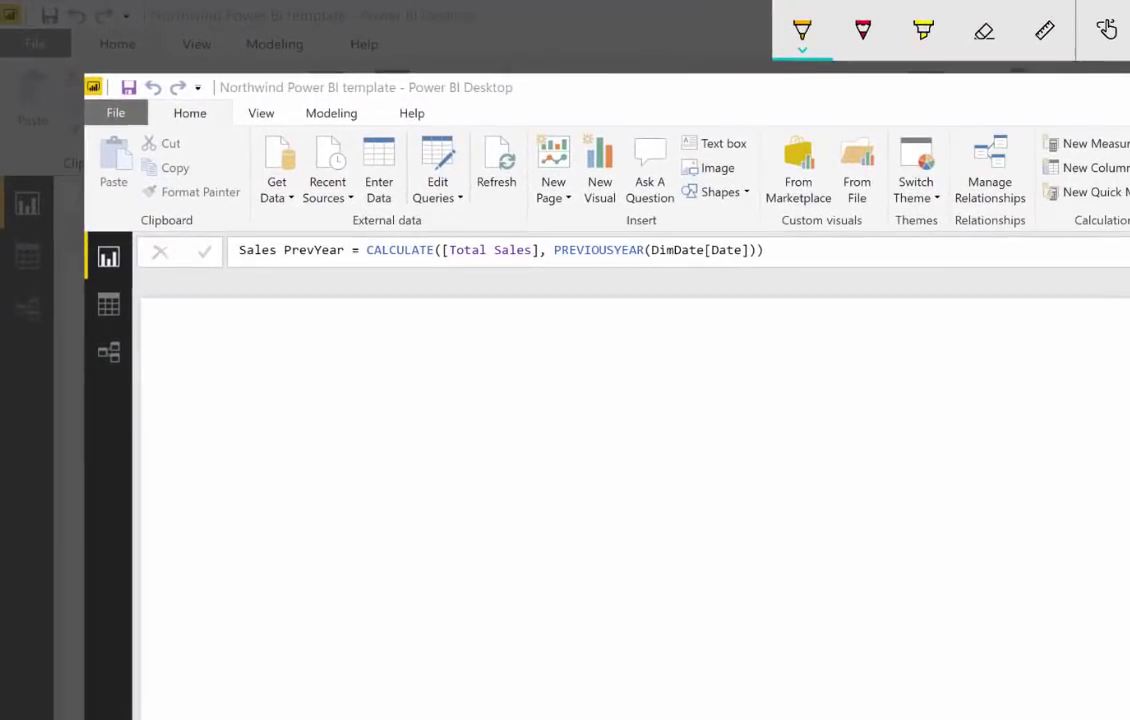
Bracket the two CALCULATE arguments as "what?" and "when?", and list this year, prev. year and -3 months under "when?"
mouse_move(447, 262)
mouse_down()
mouse_move(485, 282)
mouse_move(542, 263)
mouse_move(625, 273)
mouse_move(752, 262)
mouse_up()
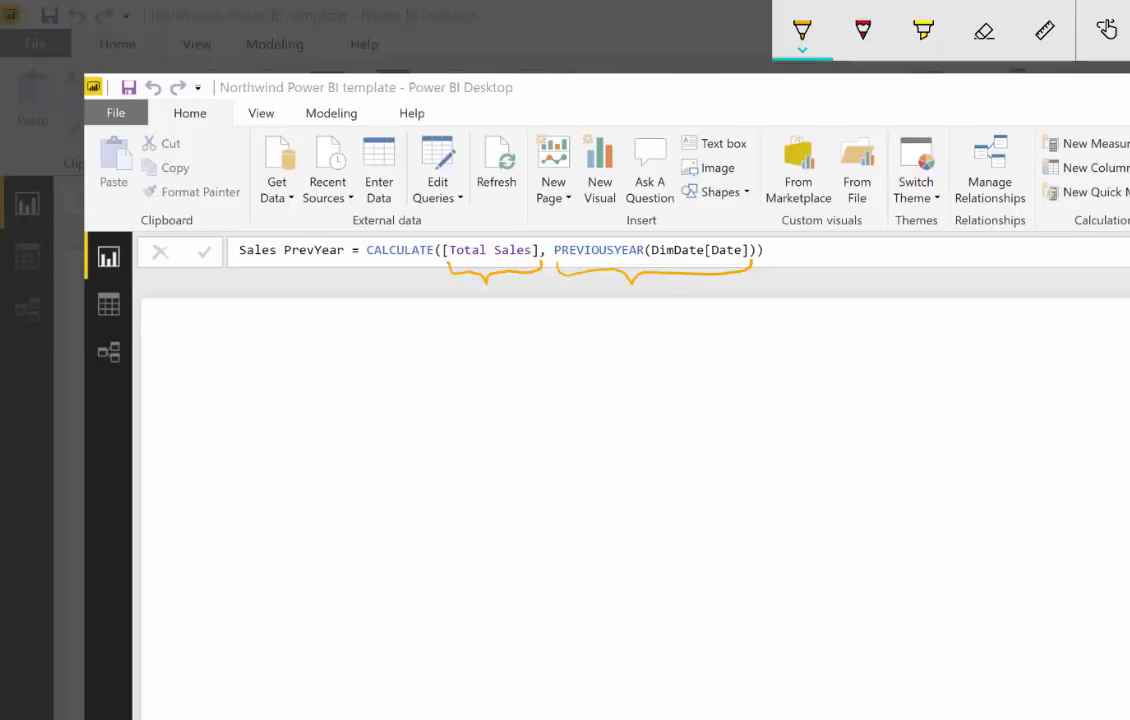
mouse_move(429, 310)
mouse_down()
mouse_move(437, 322)
mouse_move(516, 314)
mouse_up()
mouse_move(622, 305)
mouse_down()
mouse_move(626, 318)
mouse_move(712, 314)
mouse_move(668, 404)
mouse_move(857, 406)
mouse_move(854, 430)
mouse_move(900, 402)
mouse_move(910, 422)
mouse_up()
mouse_move(773, 457)
mouse_down()
mouse_move(776, 497)
mouse_move(790, 468)
mouse_move(873, 456)
mouse_move(874, 488)
mouse_move(900, 462)
mouse_move(934, 466)
mouse_up()
mouse_move(800, 510)
mouse_down()
mouse_move(822, 525)
mouse_move(945, 510)
mouse_move(956, 521)
mouse_up()
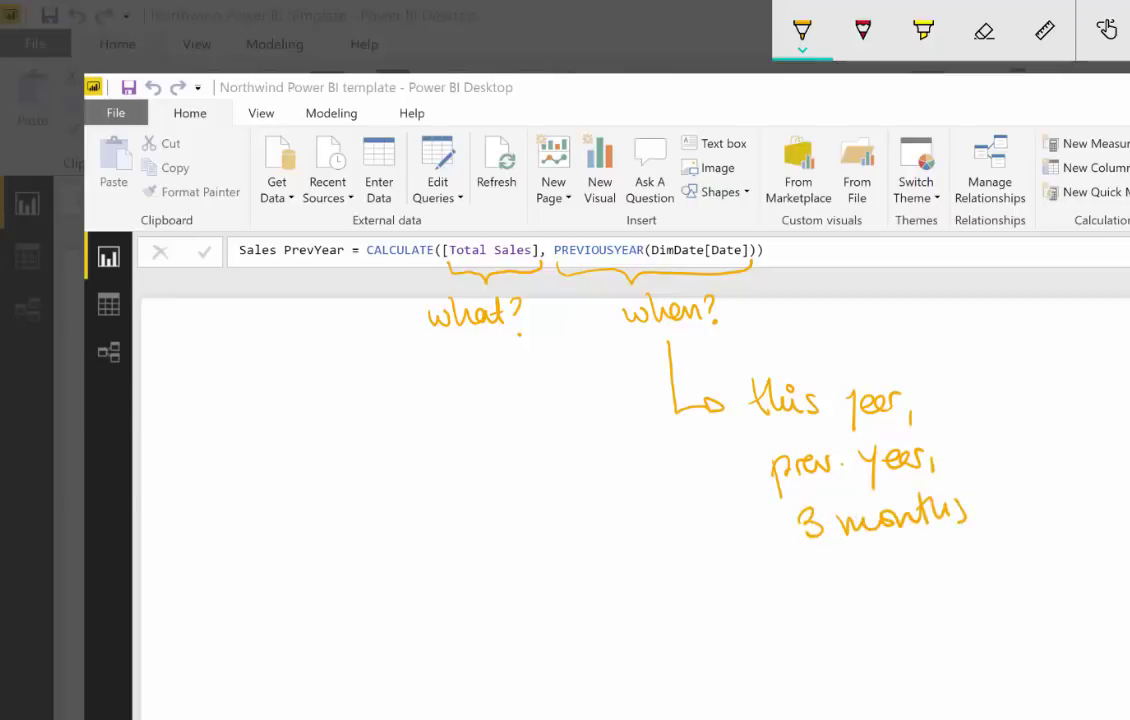
drag(780, 533, 795, 532)
drag(845, 570, 918, 563)
Draw an arrow below "what?" and handwrite the examples "Sales" and "No products", followed by placeholder dashes
mouse_move(452, 350)
mouse_down()
mouse_move(453, 392)
mouse_move(507, 409)
mouse_up()
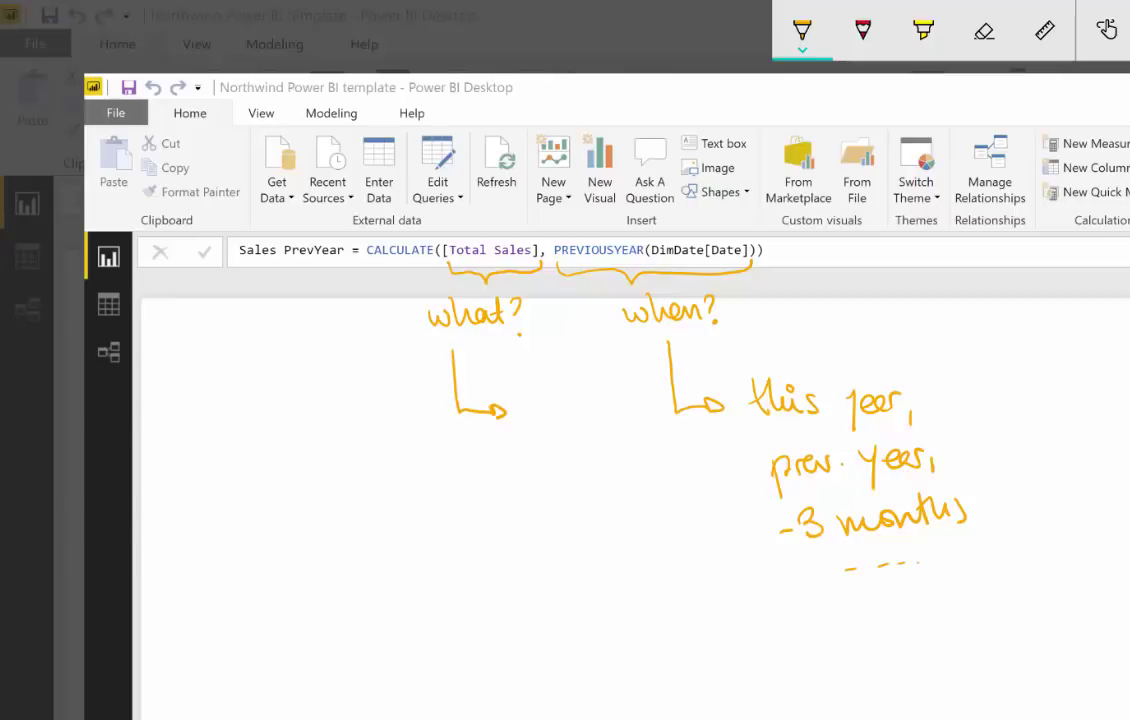
mouse_move(476, 440)
mouse_down()
mouse_move(460, 470)
mouse_move(548, 472)
mouse_up()
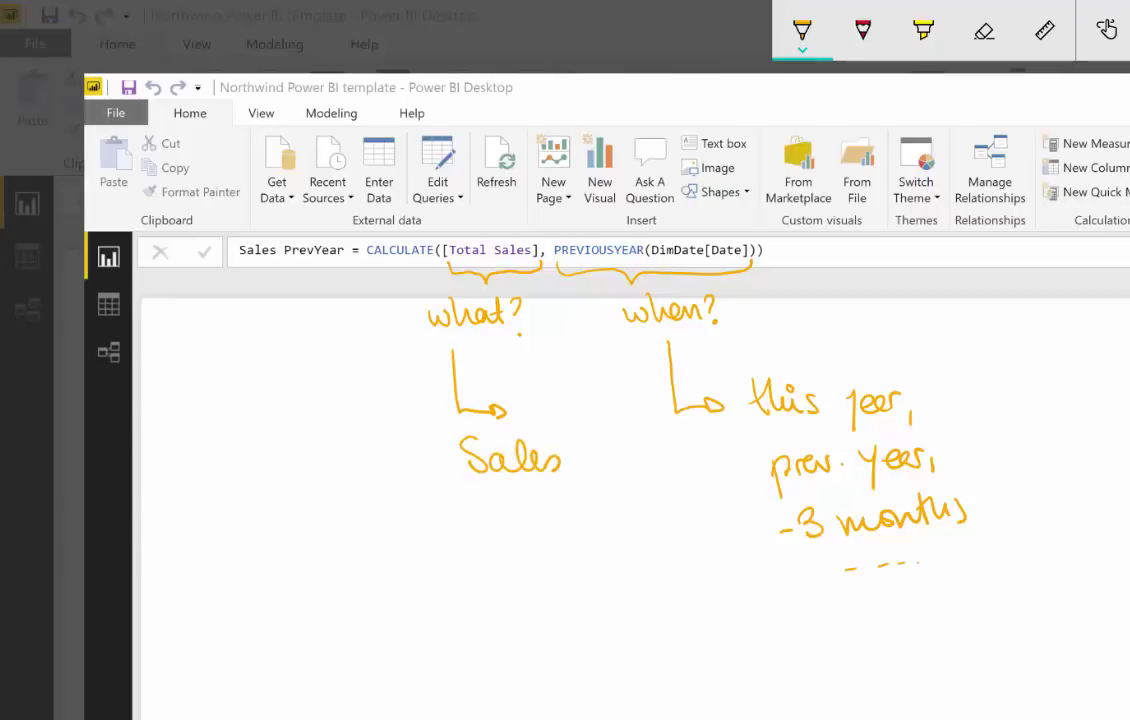
mouse_move(465, 530)
mouse_down()
mouse_move(481, 504)
mouse_move(547, 545)
mouse_move(604, 500)
mouse_move(622, 515)
mouse_move(648, 505)
mouse_move(661, 523)
mouse_up()
drag(550, 564, 585, 558)
mouse_move(548, 578)
mouse_down()
mouse_move(582, 573)
mouse_move(597, 594)
mouse_up()
drag(572, 617, 595, 617)
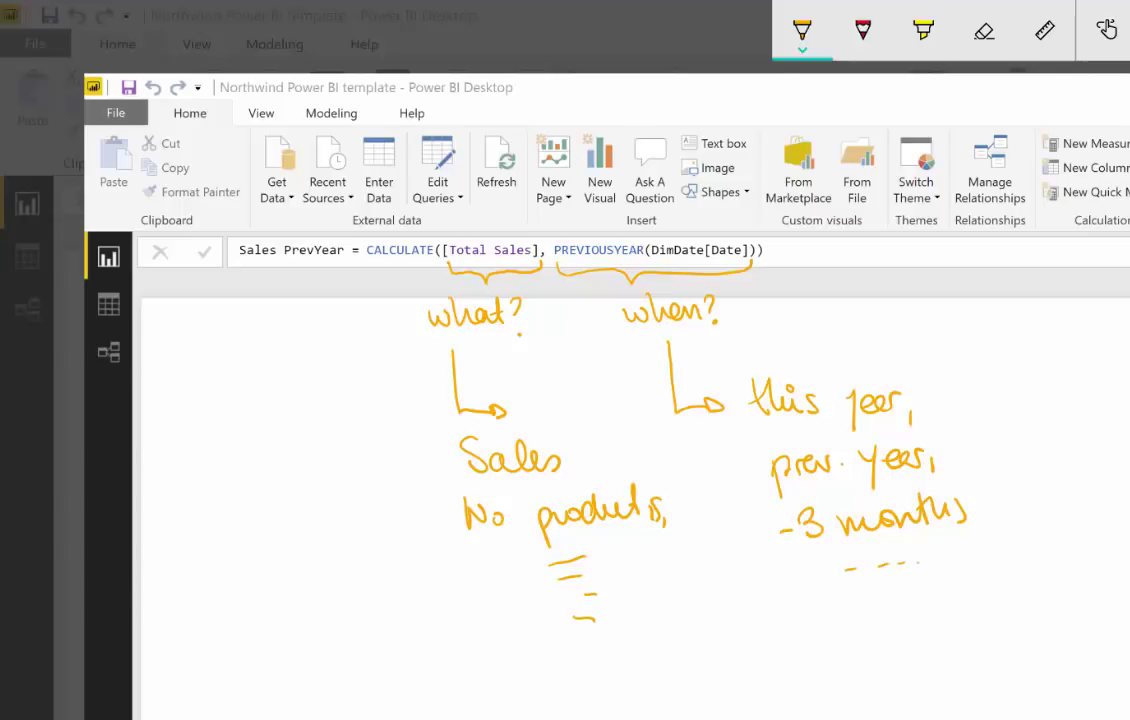
Circle the handwritten "what?" and "when?" labels in red
click(802, 30)
drag(500, 293, 470, 292)
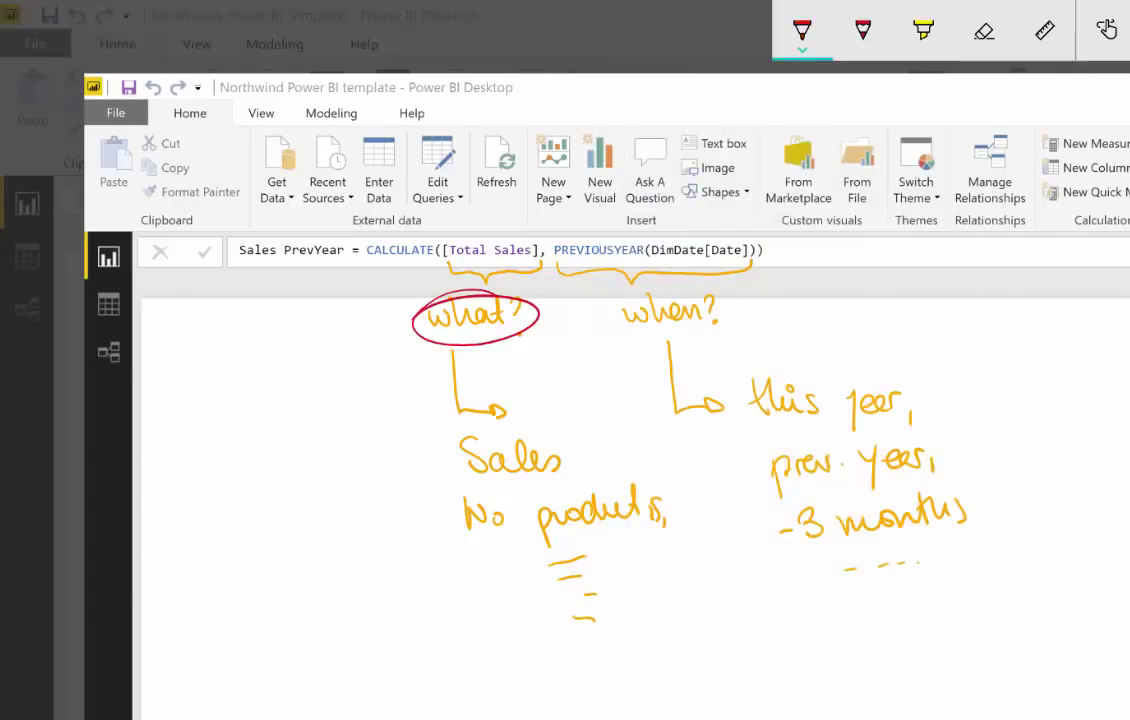
drag(690, 288, 588, 336)
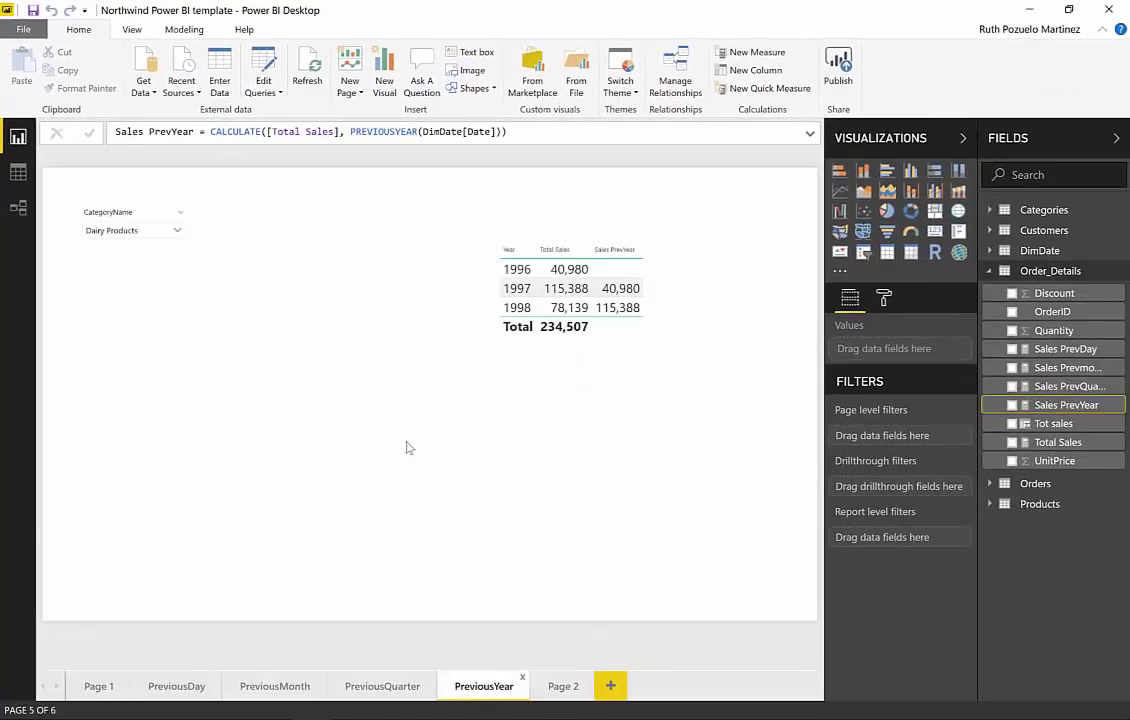
Show the Sales PrevYear formula with the PreviousYear page's table selected, and capture the view in a Screen sketch
click(590, 251)
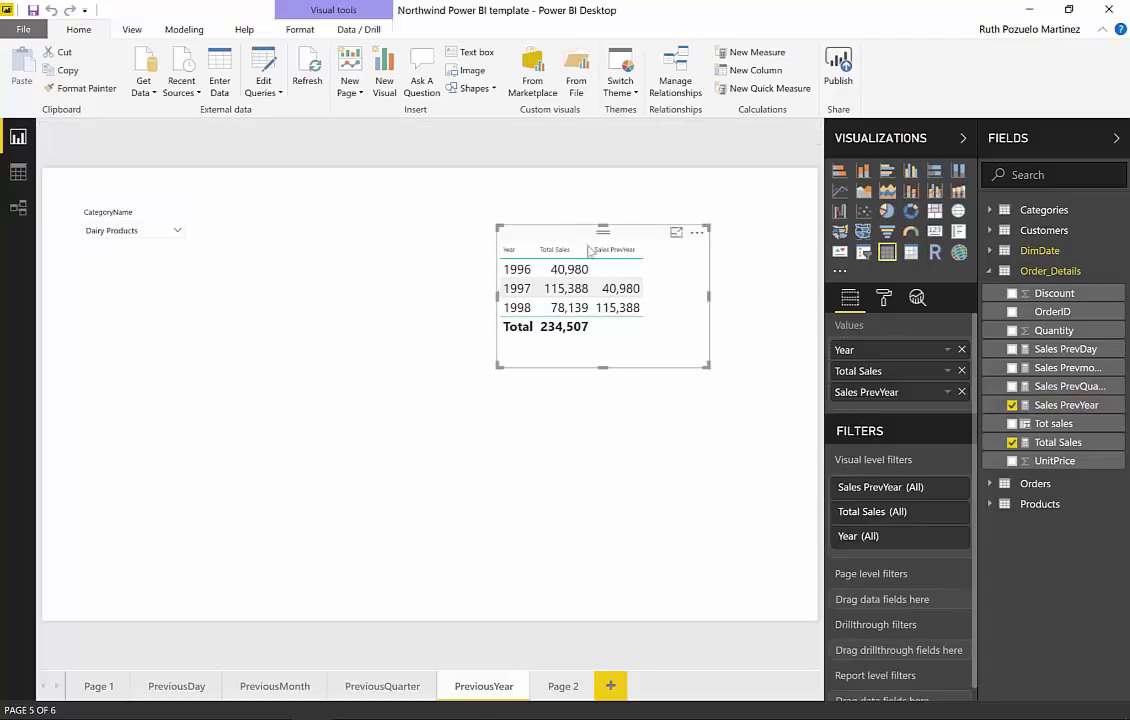
click(1058, 406)
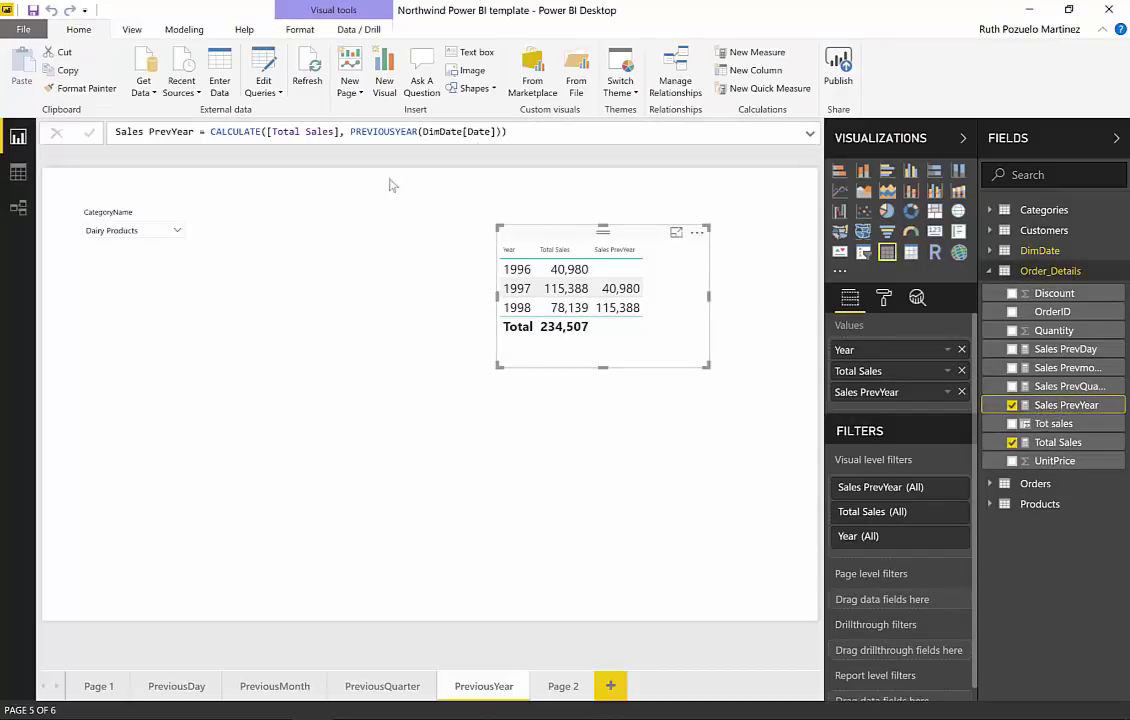
click(576, 136)
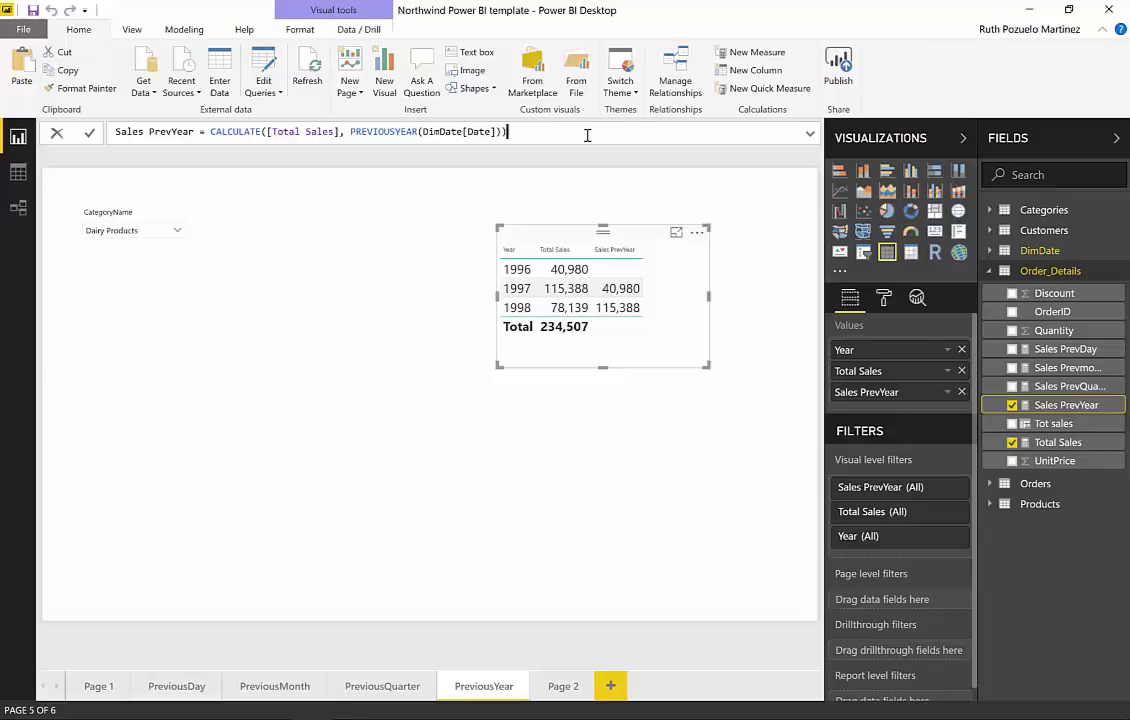
key(super+w)
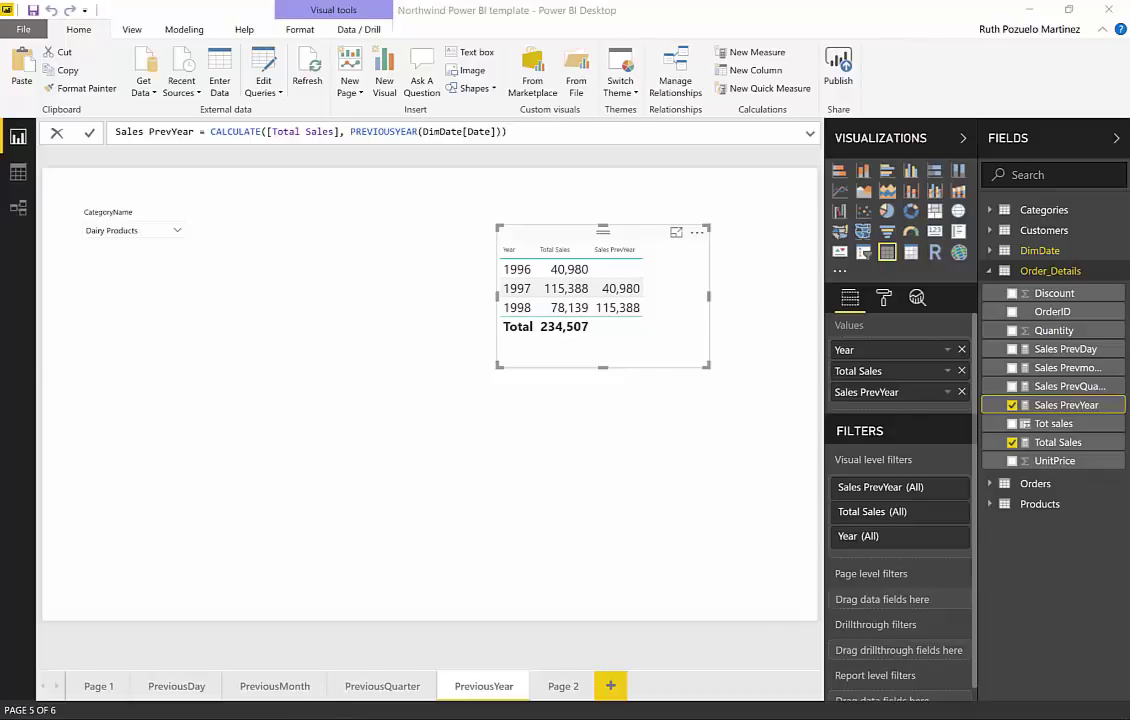
click(893, 391)
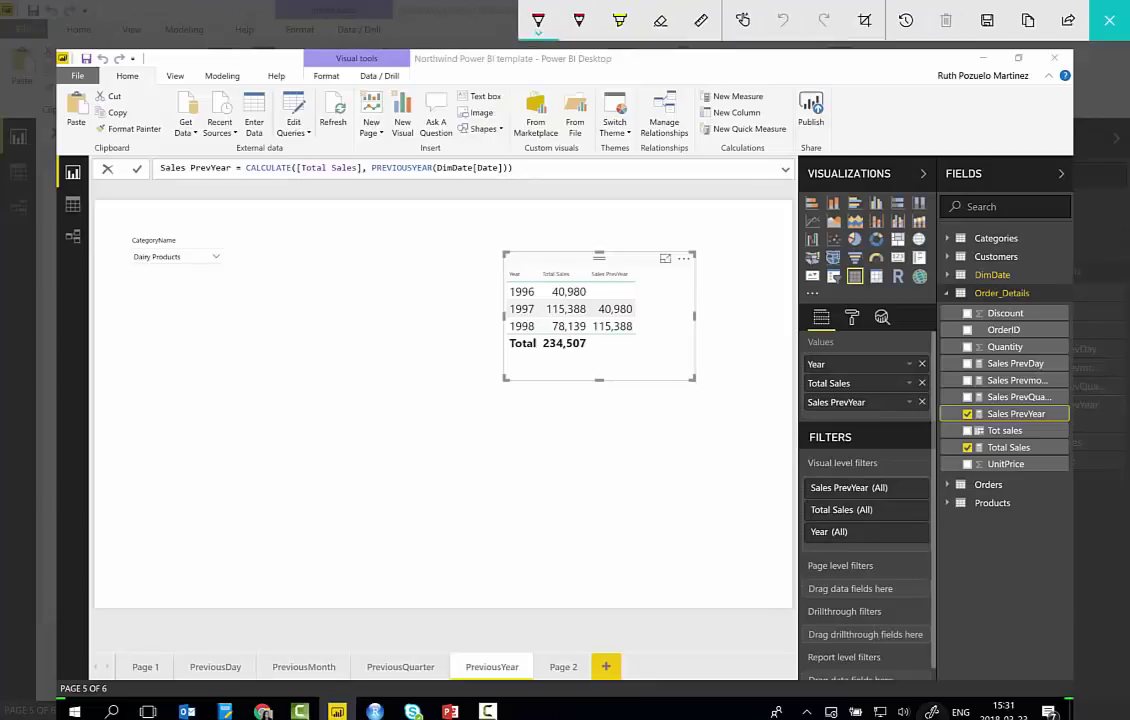
In teal, mark the 1998 row and circle its previous-year sales, with an arrow to the circled 1997 Total Sales
click(538, 20)
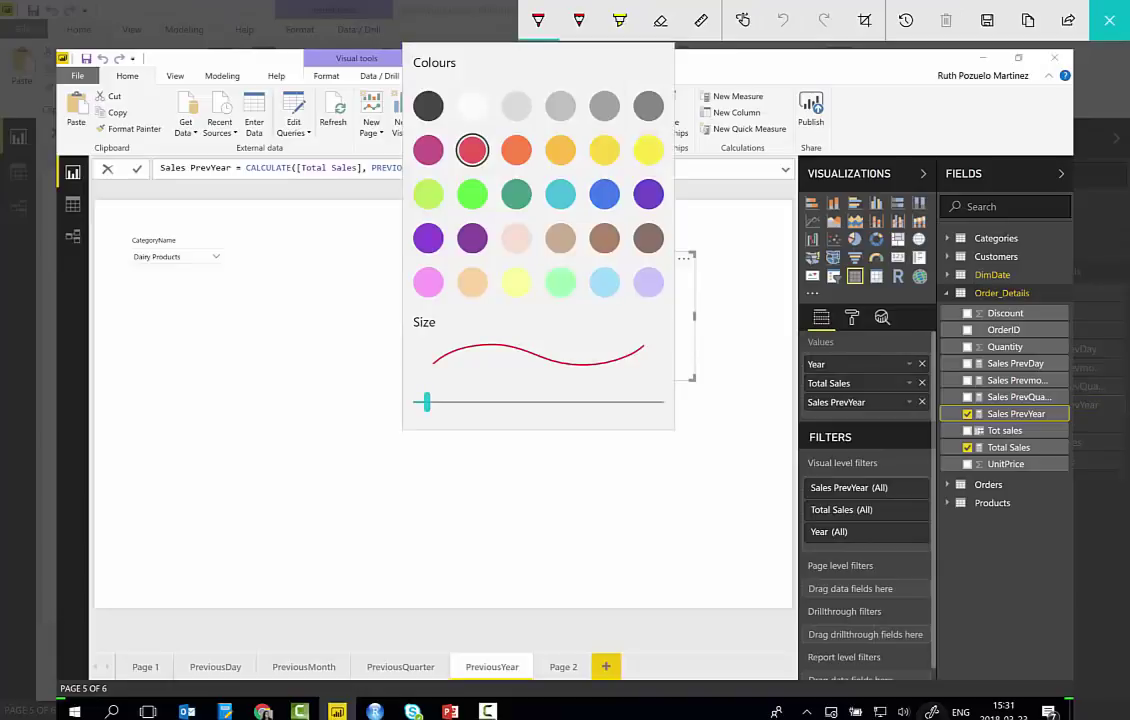
click(560, 189)
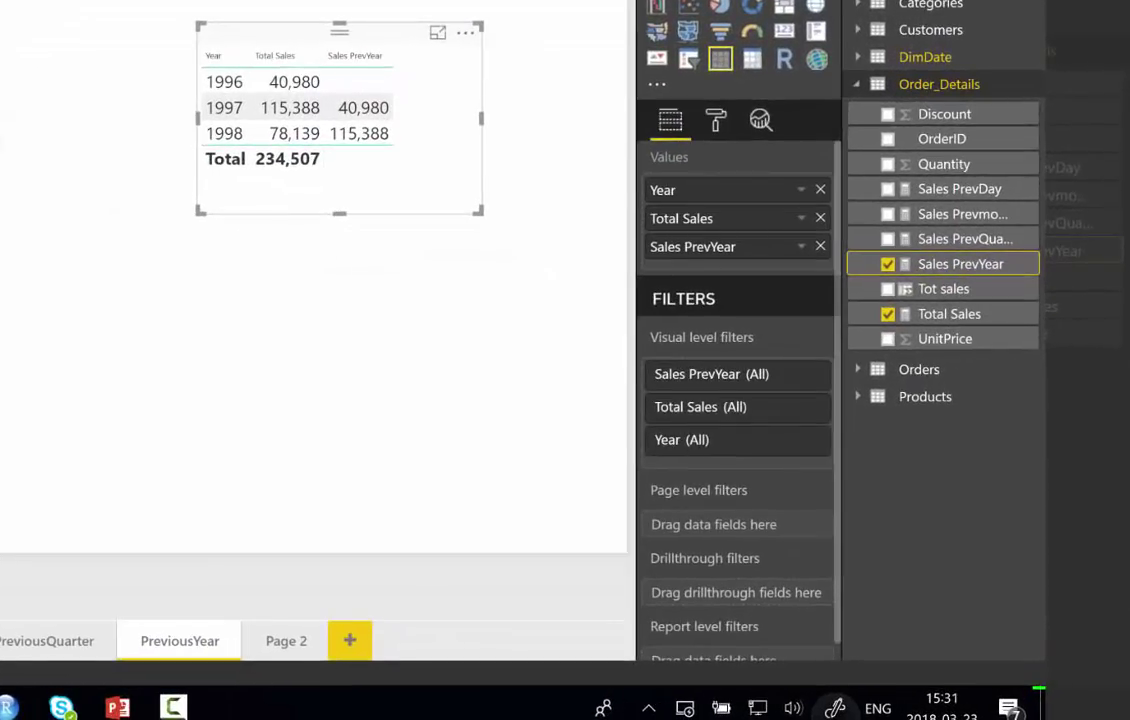
mouse_move(200, 138)
mouse_down()
mouse_move(247, 134)
mouse_move(106, 163)
mouse_up()
mouse_move(262, 124)
mouse_down()
mouse_move(322, 96)
mouse_move(262, 92)
mouse_move(258, 112)
mouse_move(330, 130)
mouse_move(321, 129)
mouse_move(372, 156)
mouse_move(370, 122)
mouse_up()
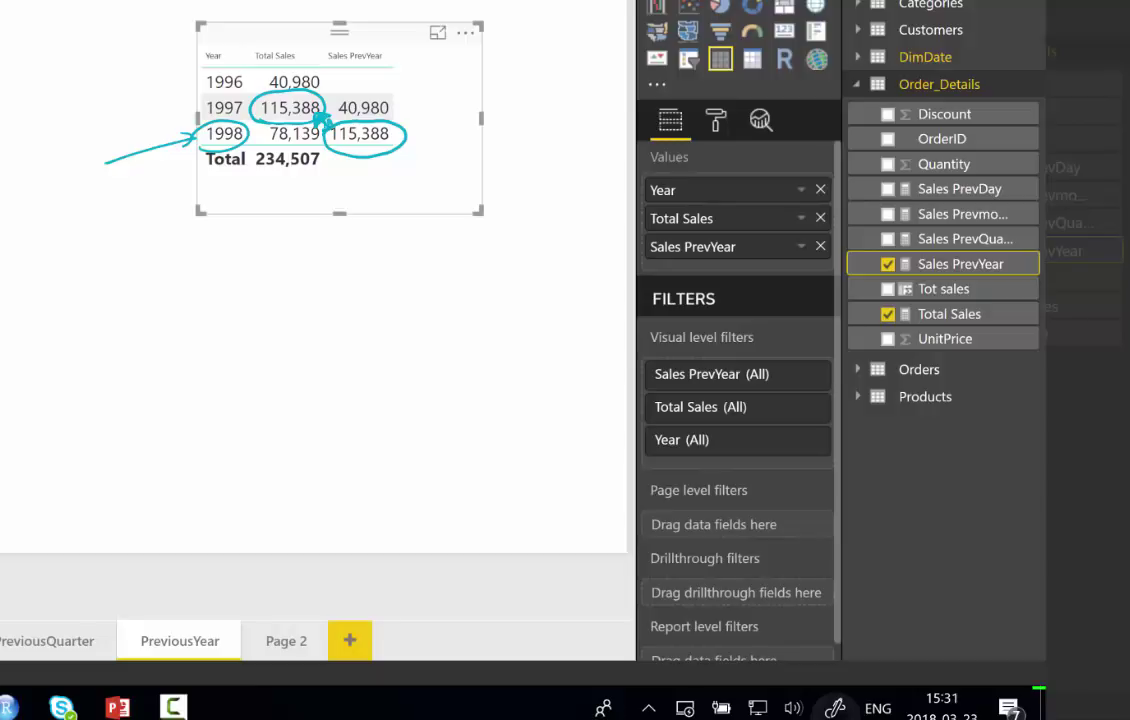
Circle 1997 in teal and its previous-year sales in orange, with an orange arrow to the 1996 Total Sales
mouse_move(240, 98)
mouse_down()
mouse_move(201, 106)
mouse_move(238, 119)
mouse_up()
mouse_move(372, 94)
mouse_down()
mouse_move(322, 82)
mouse_move(333, 78)
mouse_up()
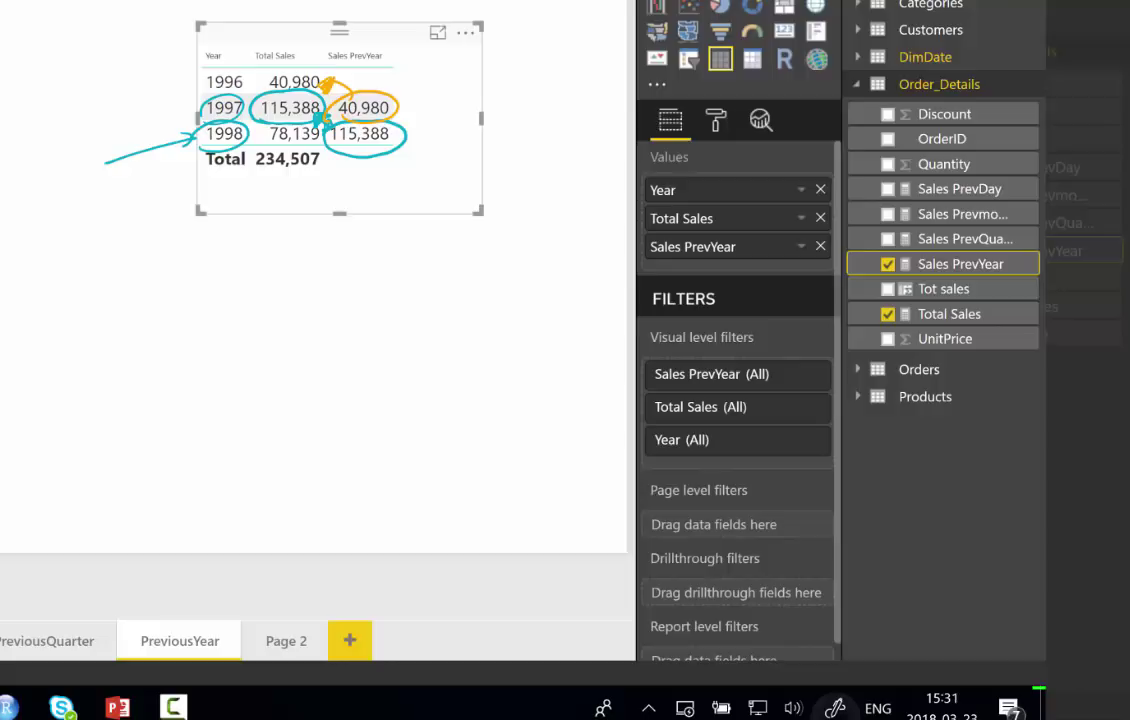
drag(305, 64, 215, 80)
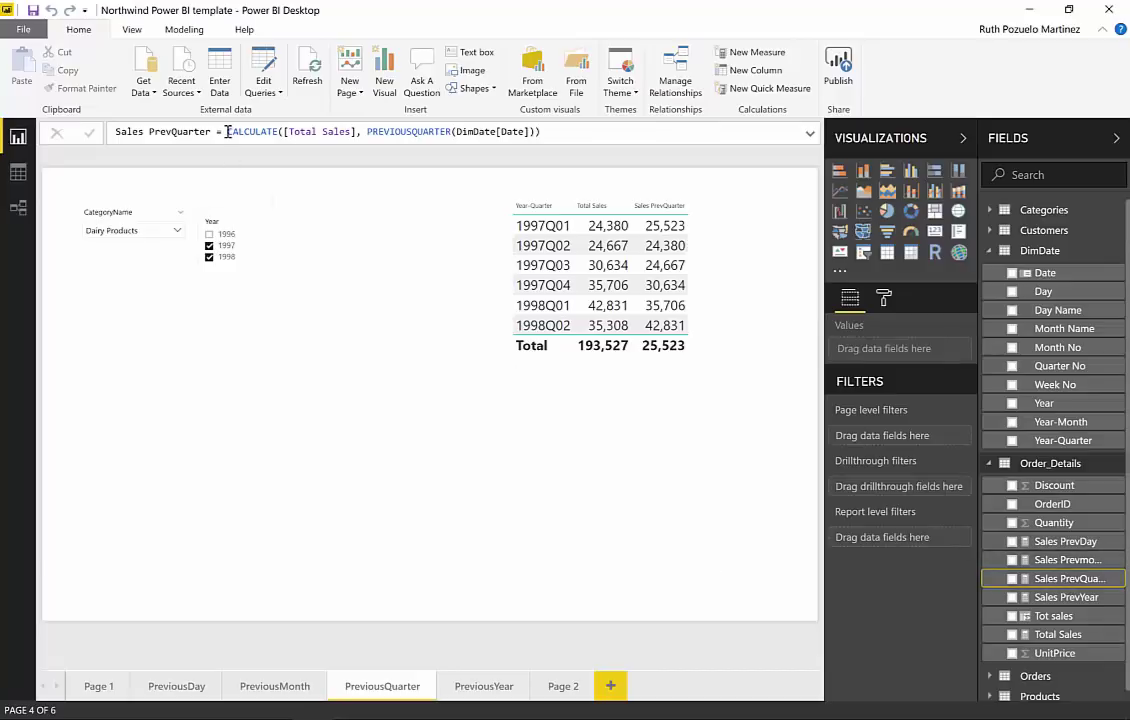
Highlight the whole Sales PrevQuarter formula on the PreviousQuarter page and capture the view in a Screen sketch
drag(557, 131, 114, 131)
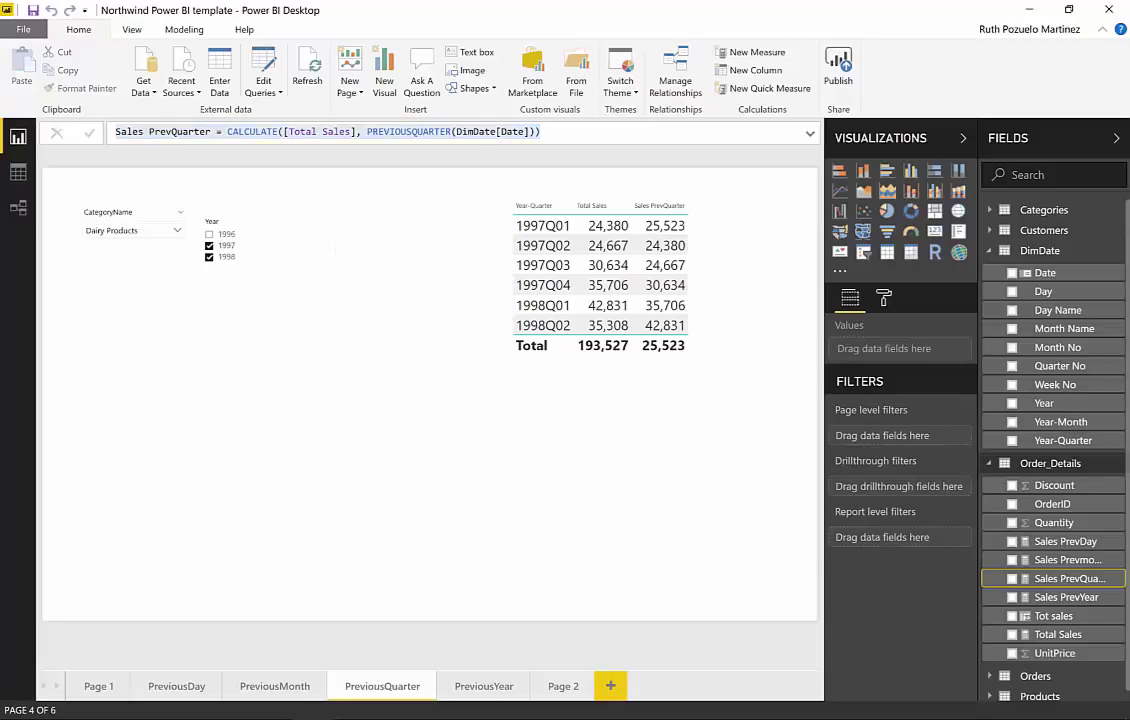
key(super+w)
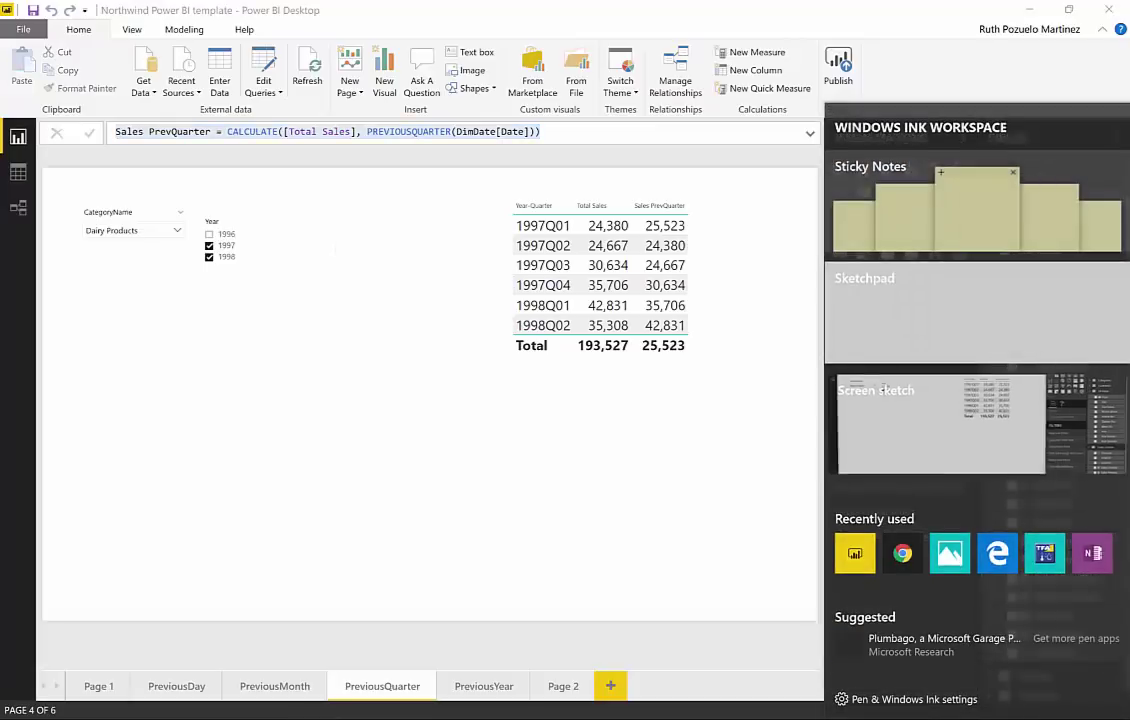
click(900, 423)
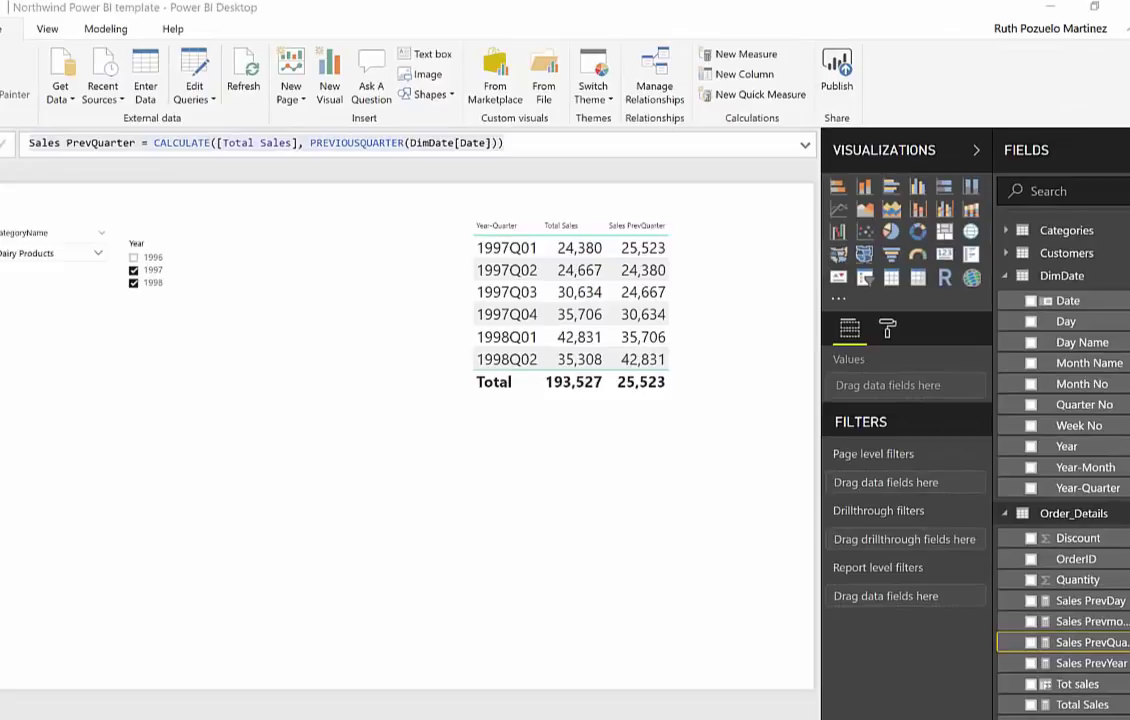
Bracket the two CALCULATE arguments of the Sales PrevQuarter formula in orange and label them "sales" and "prev. year"
mouse_move(209, 161)
mouse_down()
mouse_move(223, 176)
mouse_move(292, 152)
mouse_up()
mouse_move(232, 192)
mouse_down()
mouse_move(226, 204)
mouse_move(284, 204)
mouse_up()
mouse_move(316, 150)
mouse_down()
mouse_move(420, 176)
mouse_move(500, 146)
mouse_up()
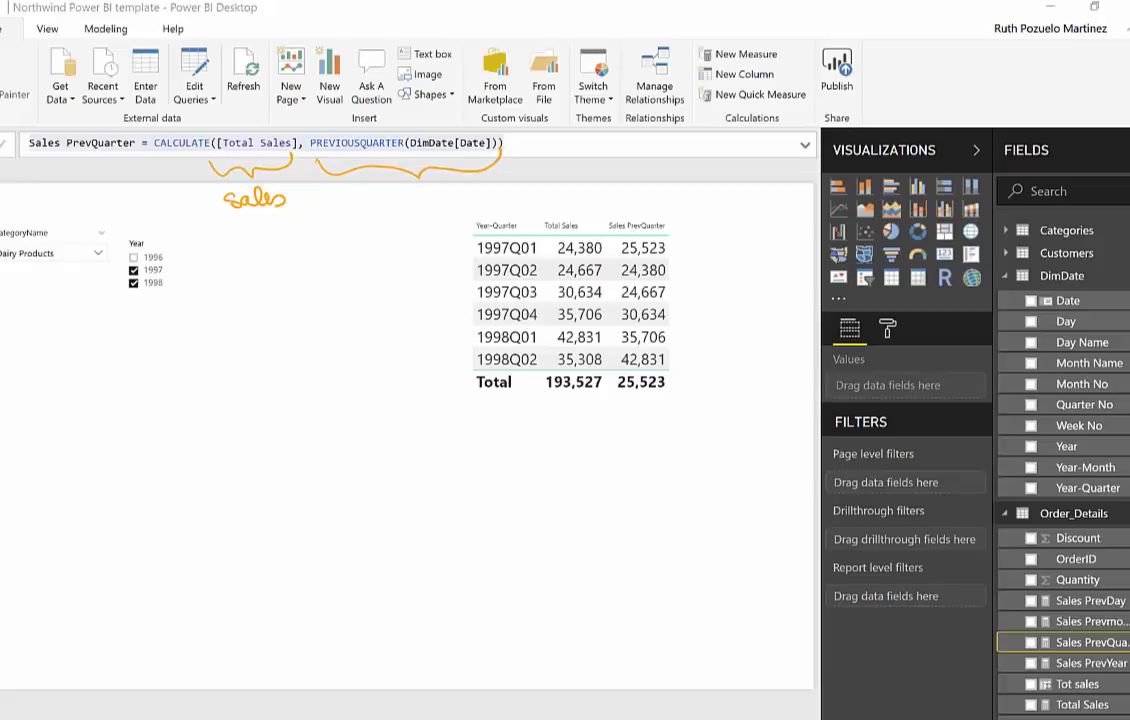
mouse_move(410, 218)
mouse_down()
mouse_move(409, 196)
mouse_move(502, 191)
mouse_up()
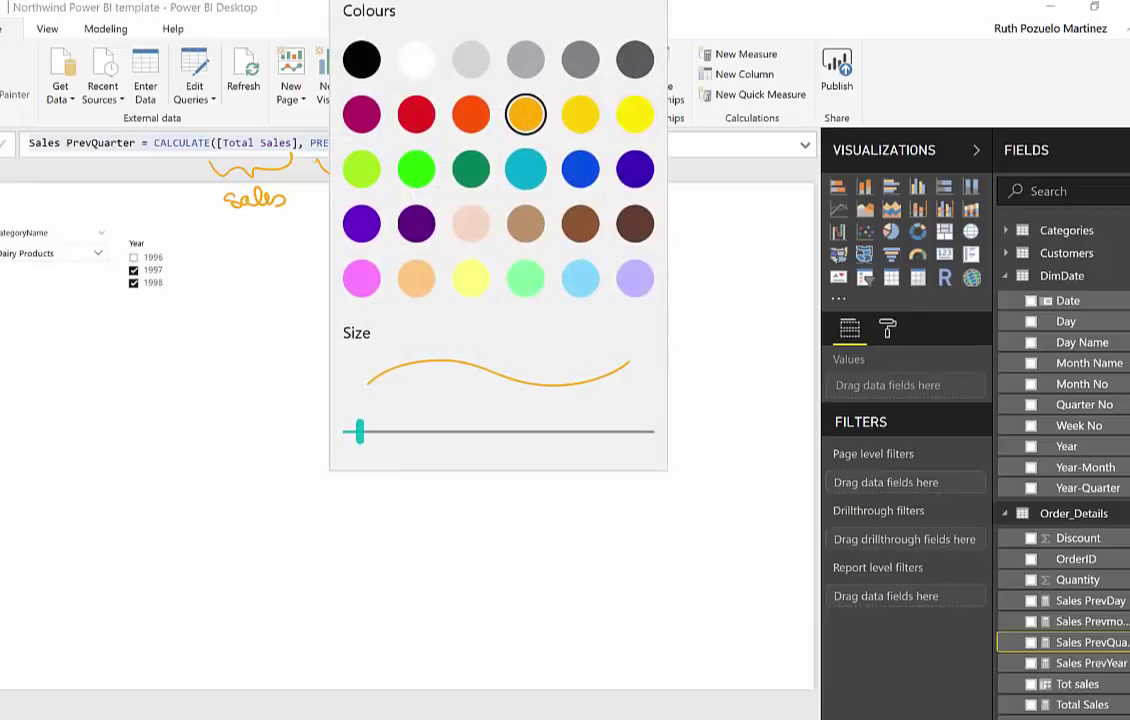
In teal, box DimDate[Date] in the formula and draw an arrow from it to the boxed Date field of the DimDate table
click(525, 169)
mouse_move(416, 158)
mouse_down()
mouse_move(486, 134)
mouse_move(413, 157)
mouse_up()
mouse_move(499, 146)
mouse_down()
mouse_move(693, 185)
mouse_move(904, 267)
mouse_move(1020, 296)
mouse_up()
mouse_move(1128, 313)
mouse_down()
mouse_move(1020, 260)
mouse_move(1019, 322)
mouse_move(1034, 302)
mouse_up()
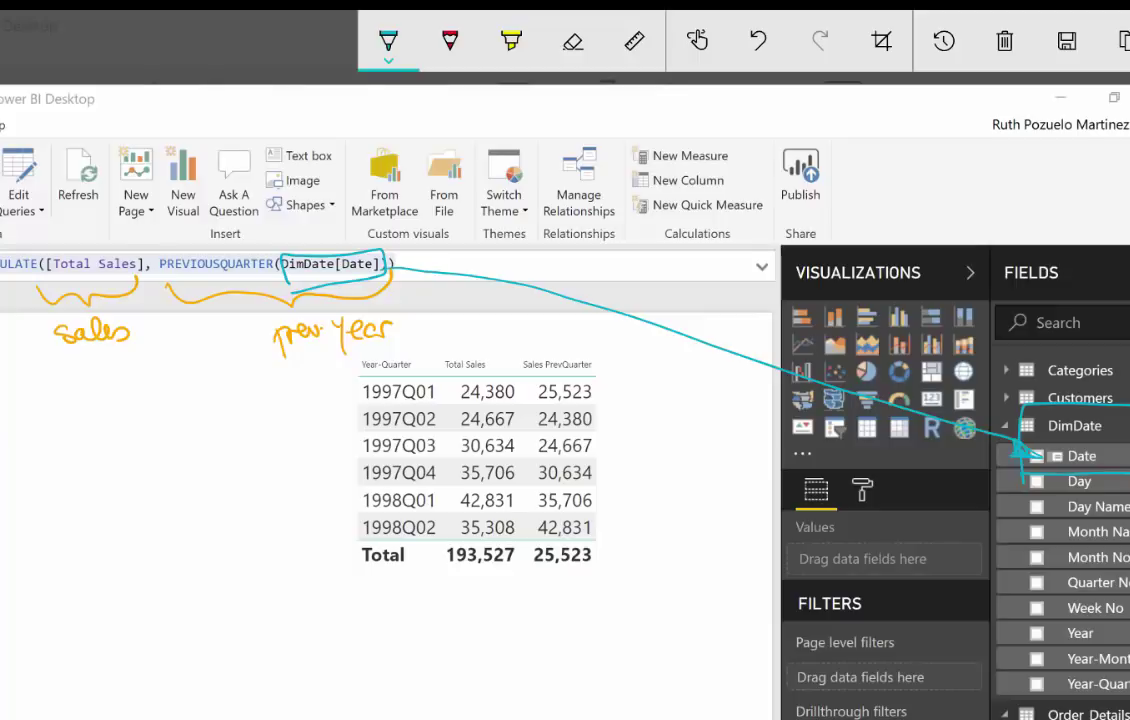
Circle and link the matching Total Sales and Sales PrevQuarter values: 42,831 in teal, 35,706 in orange and 30,634 in red-orange
mouse_move(510, 488)
mouse_down()
mouse_move(500, 486)
mouse_move(511, 509)
mouse_move(532, 520)
mouse_up()
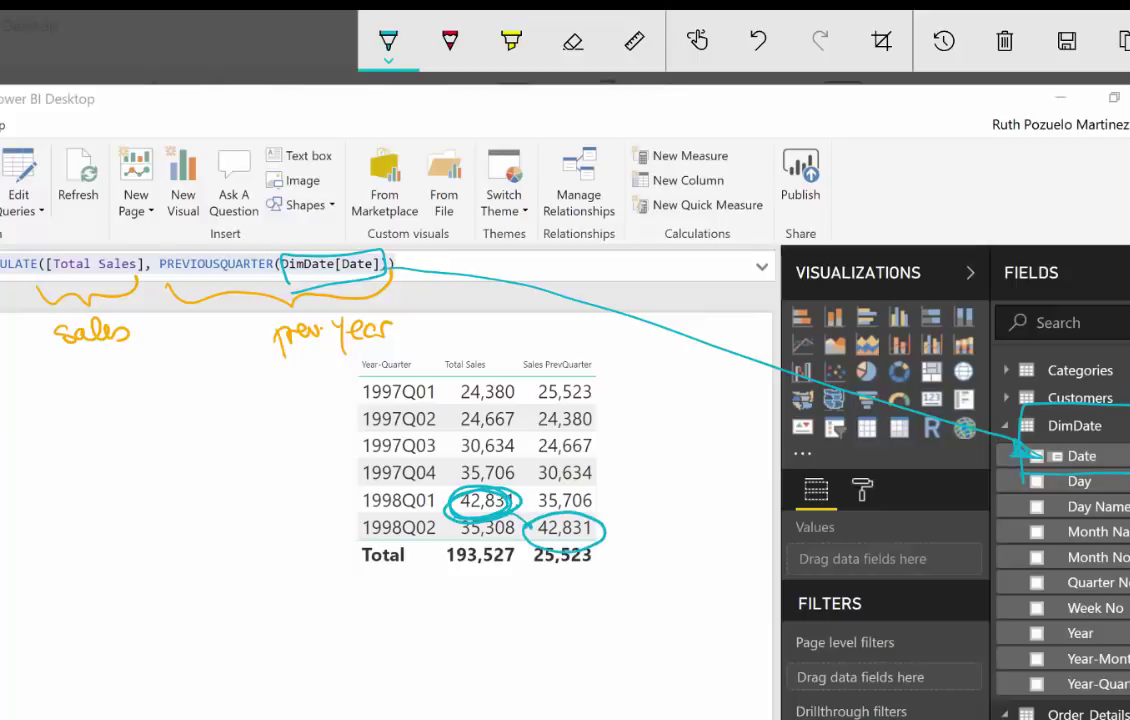
click(388, 40)
click(421, 224)
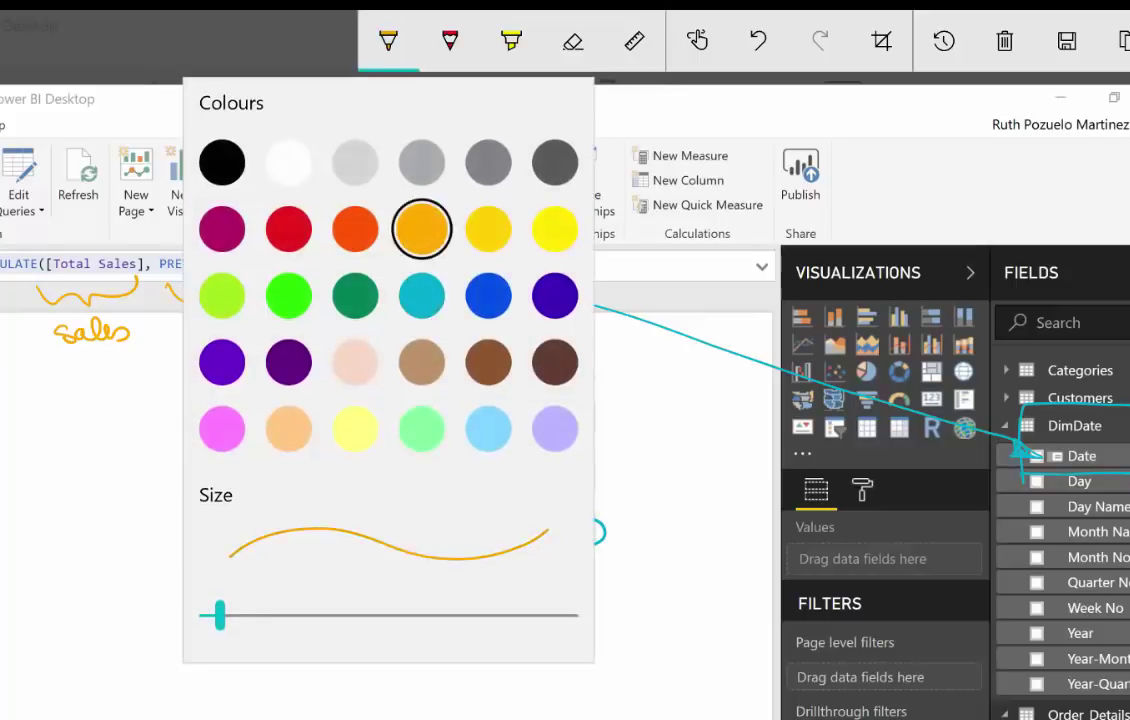
click(388, 40)
drag(455, 463, 452, 468)
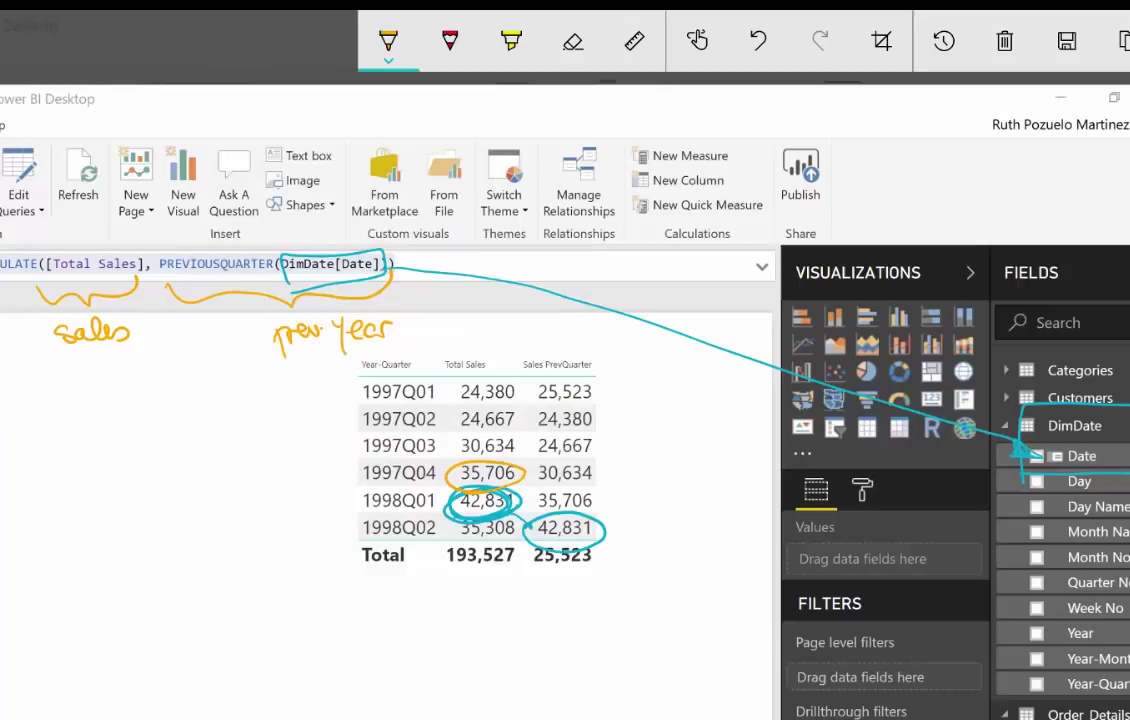
drag(533, 490, 530, 495)
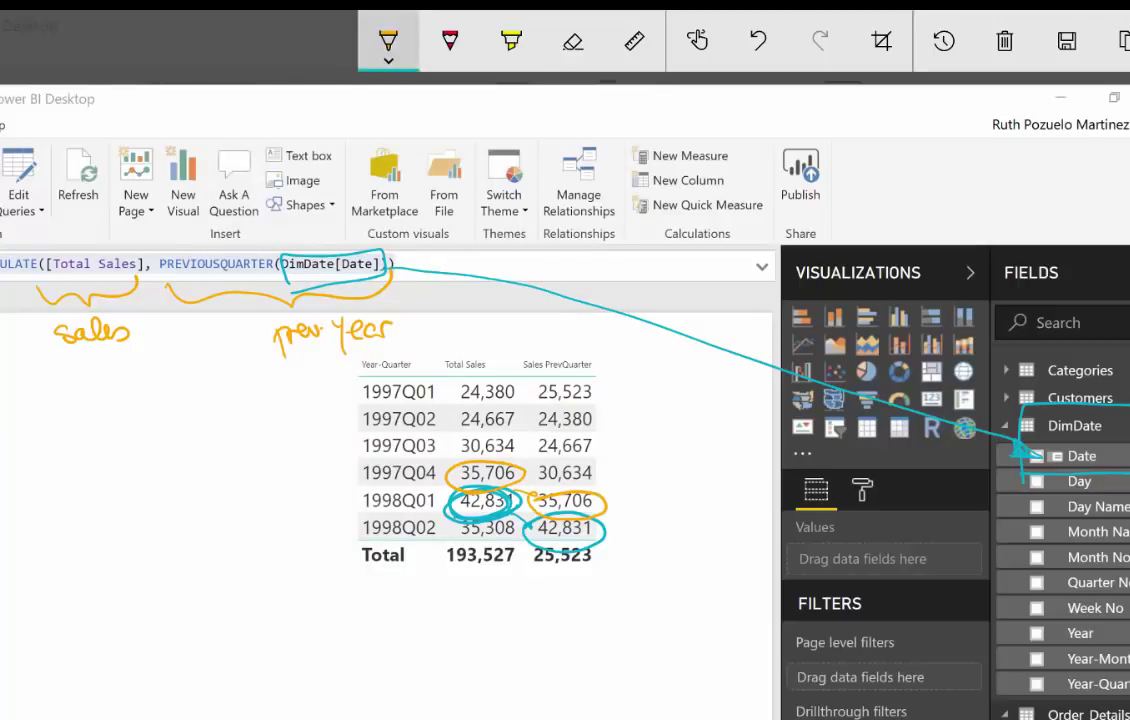
click(388, 40)
click(388, 40)
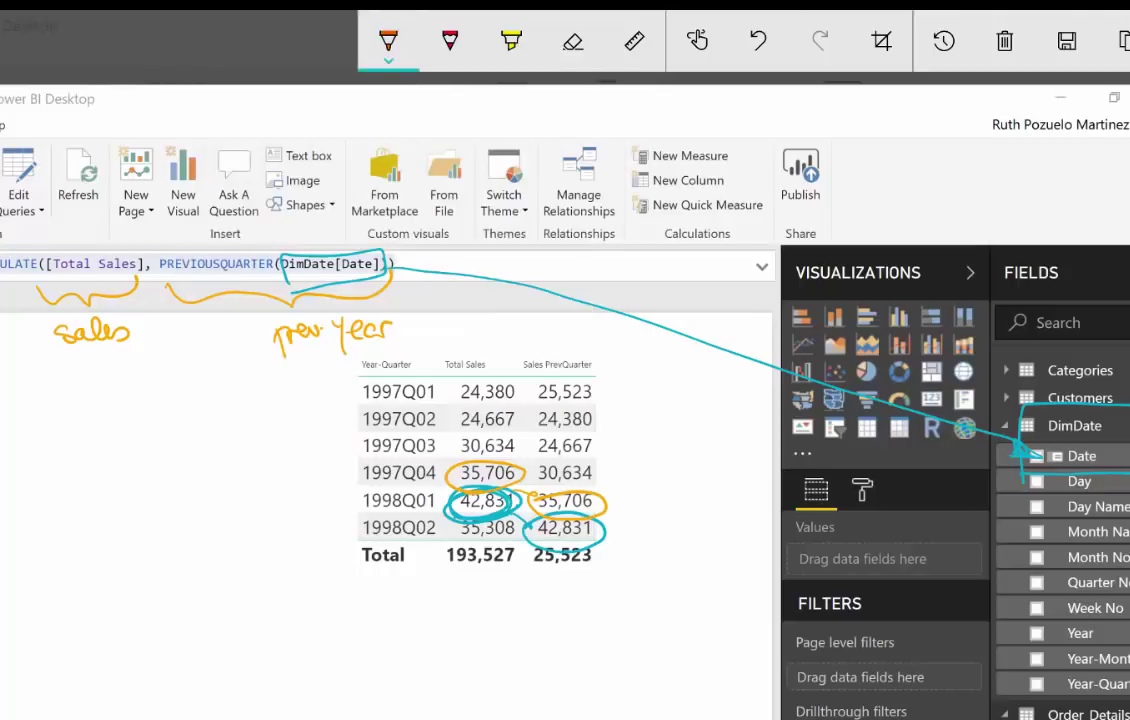
mouse_move(460, 440)
mouse_down()
mouse_move(451, 448)
mouse_move(540, 468)
mouse_up()
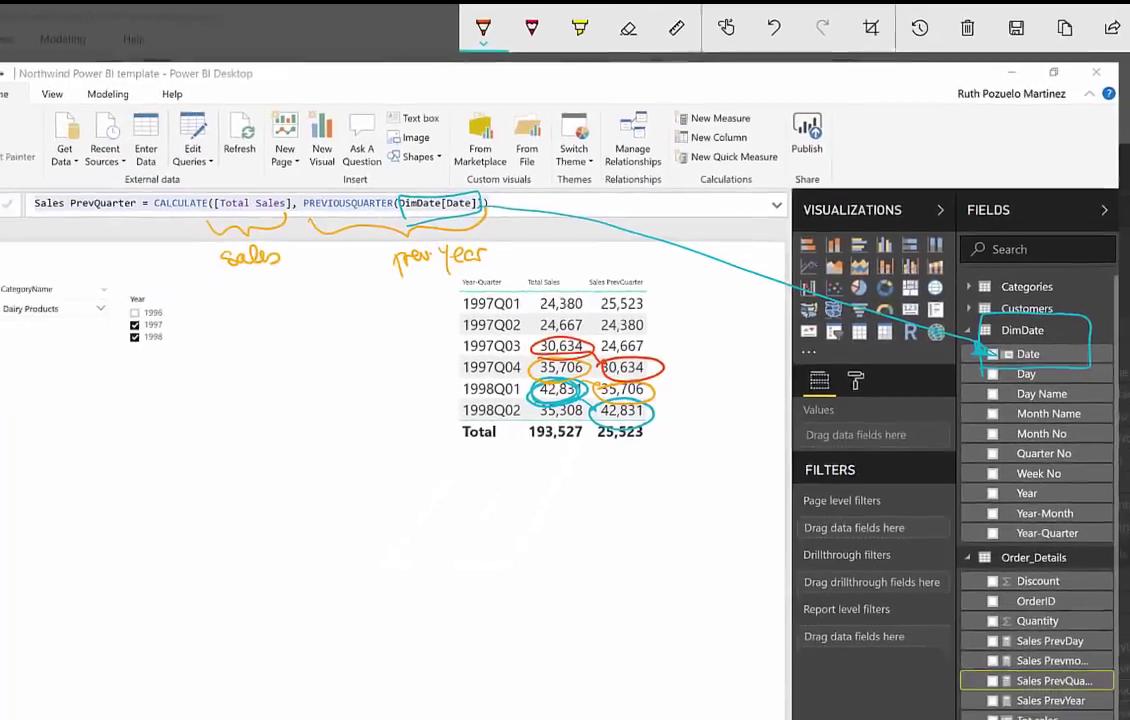
Close the sketch, open the PreviousMonth page and display the formula of the Sales Prevmonth measure
key(Escape)
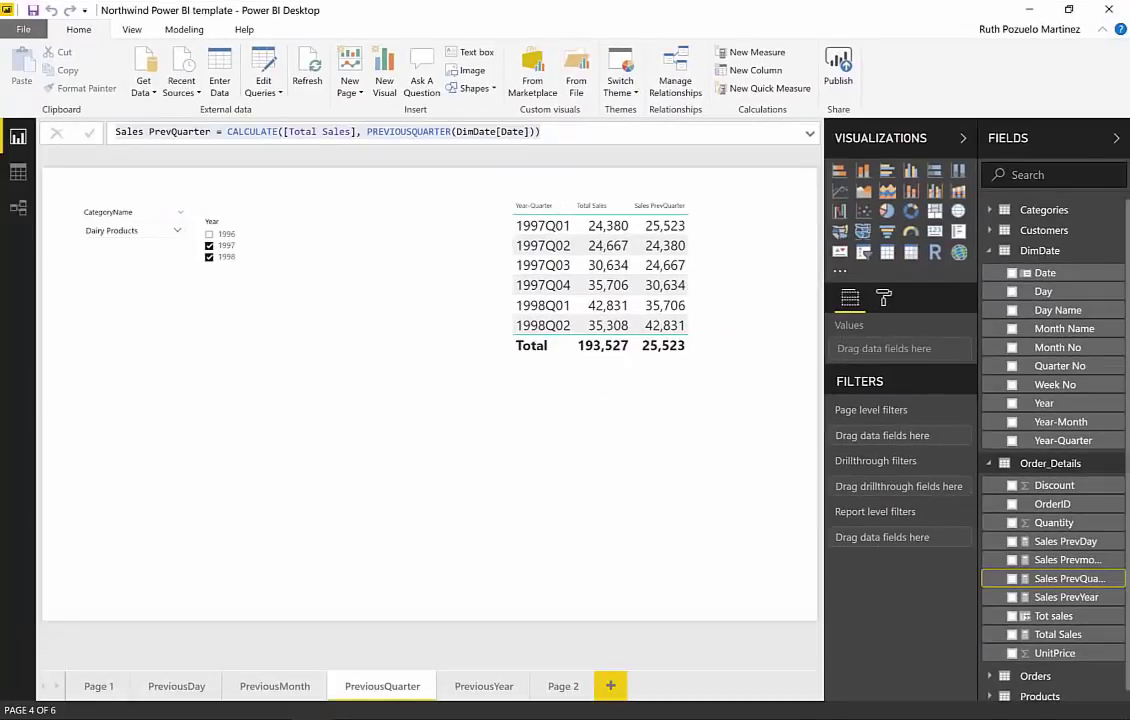
click(280, 689)
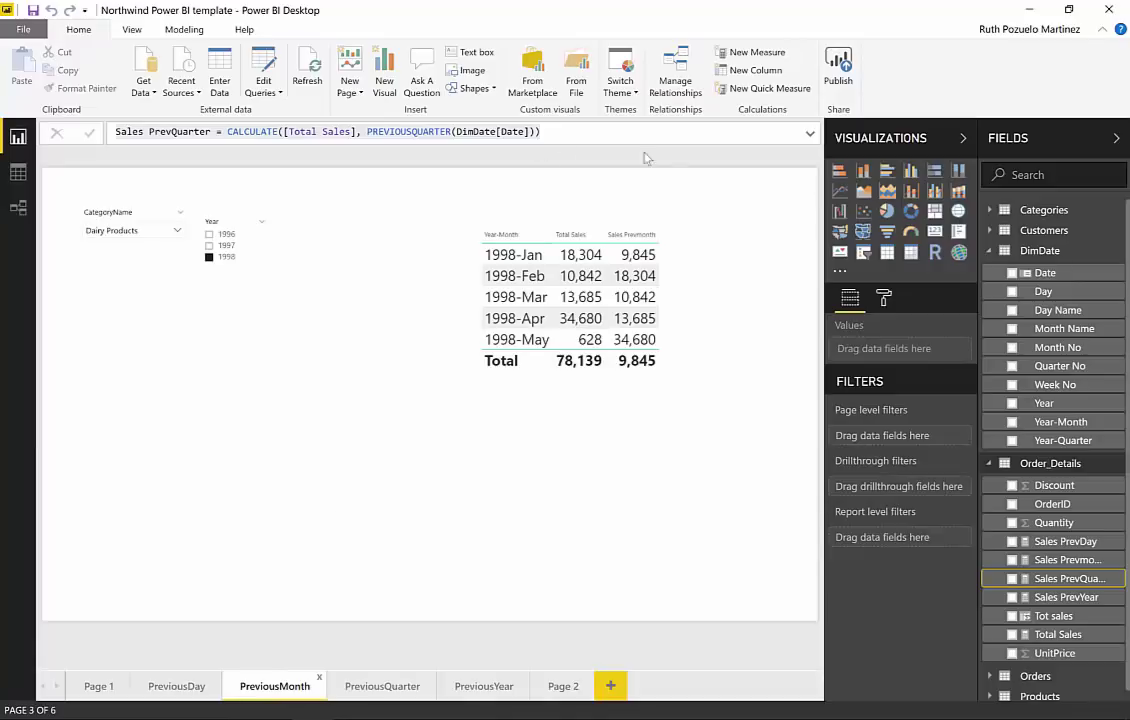
click(1070, 560)
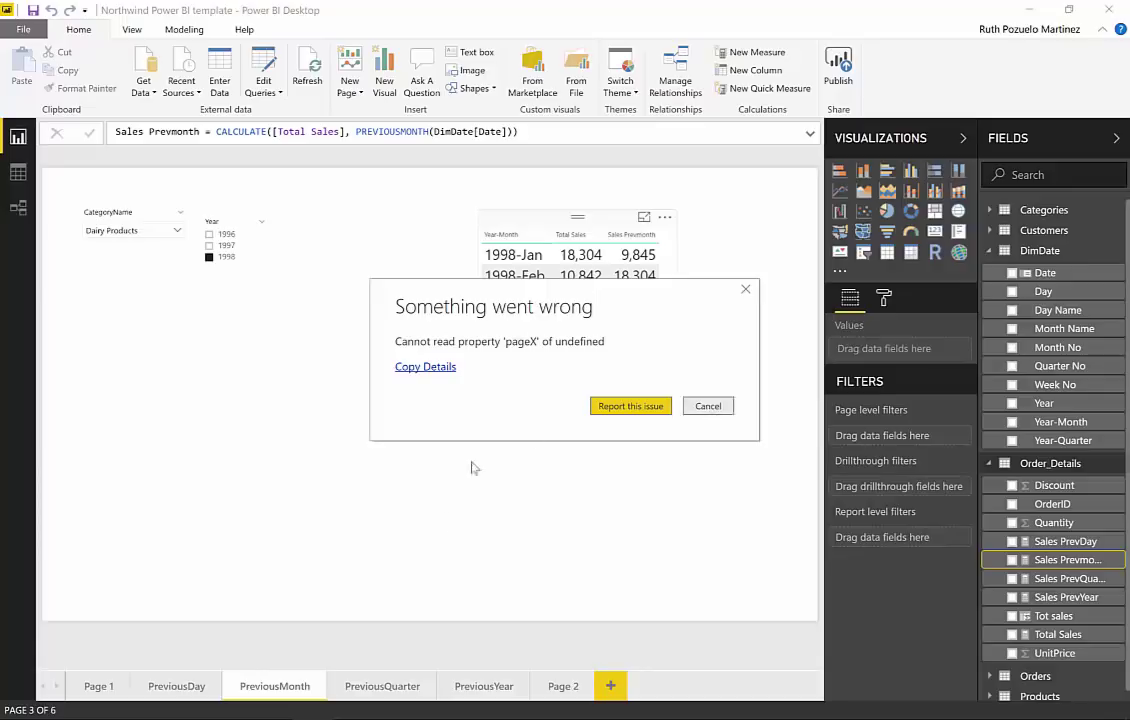
Dismiss the error dialog on the PreviousMonth page and capture the view in a Screen sketch
click(706, 406)
click(731, 418)
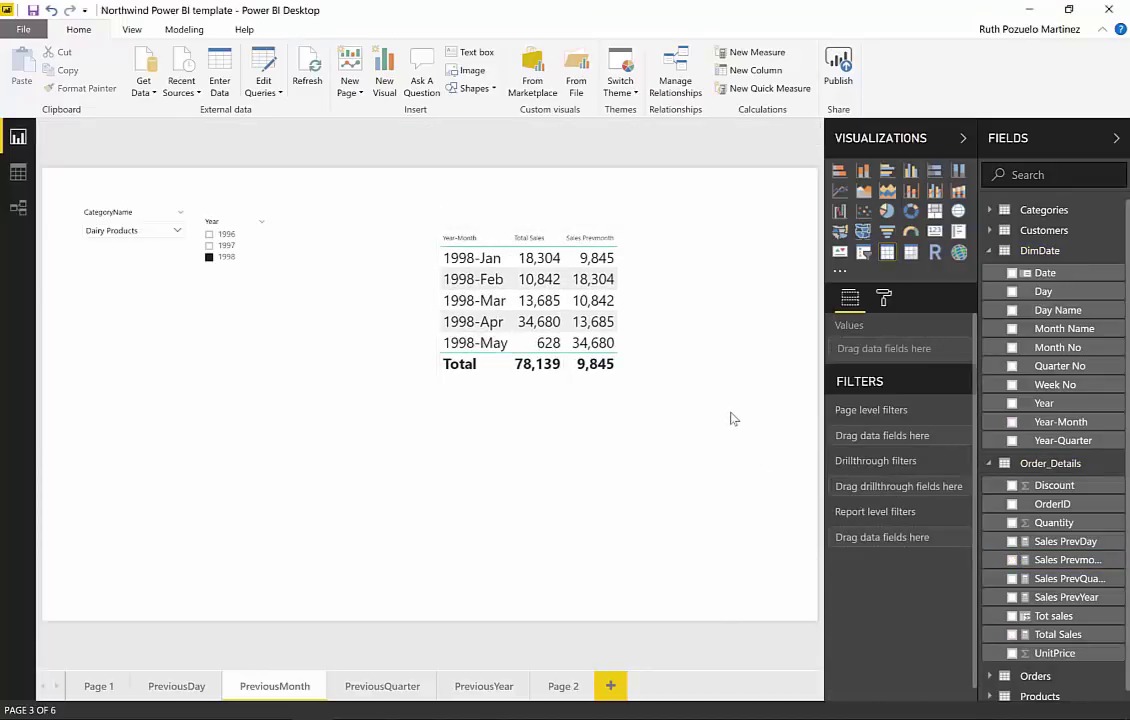
key(super+w)
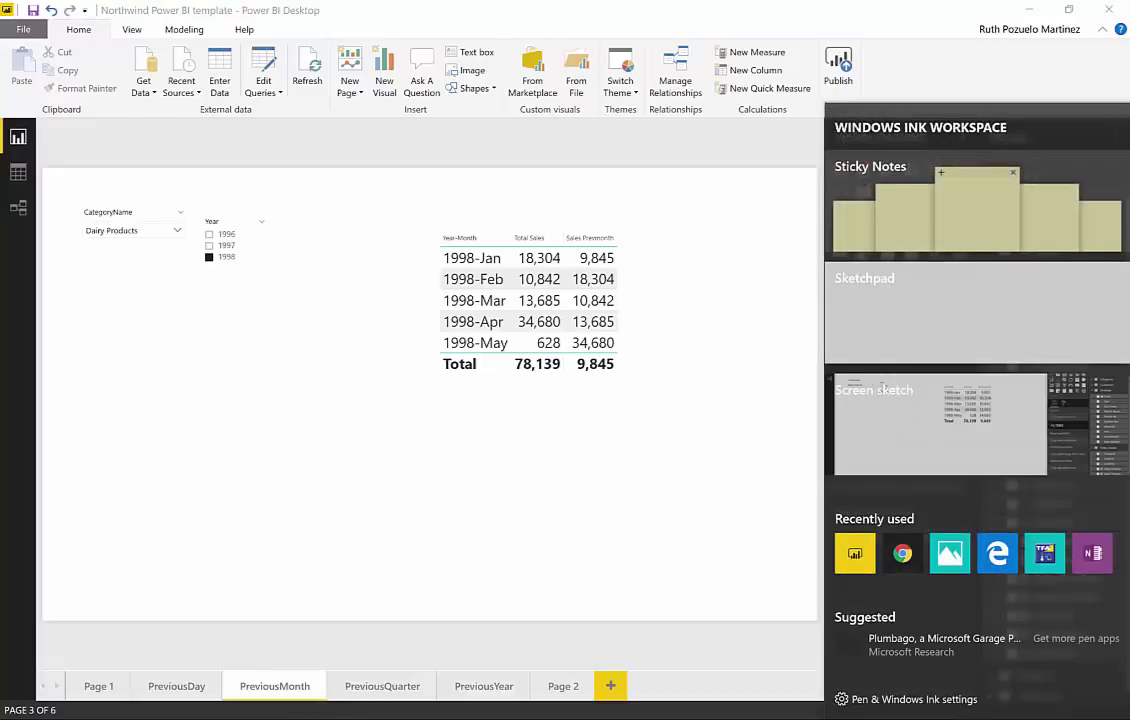
click(940, 424)
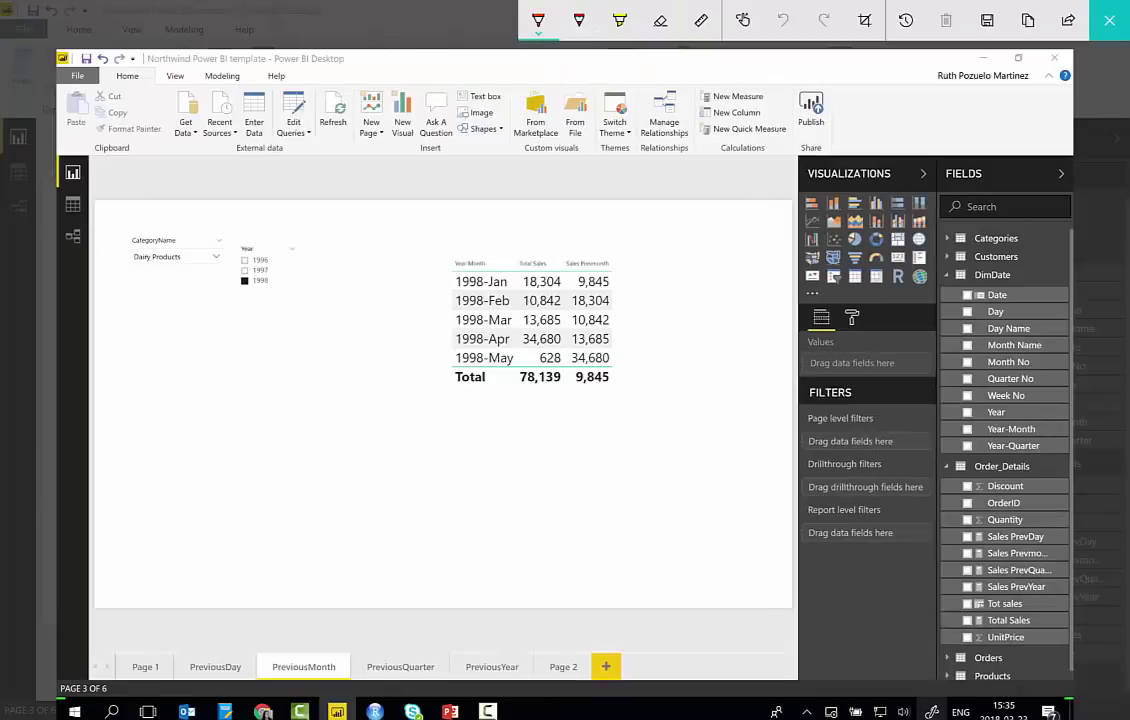
Box 1998-May in the table in red-orange and draw an arrow from it to a handwritten "1998 - May"
mouse_move(452, 349)
mouse_down()
mouse_move(447, 362)
mouse_move(485, 369)
mouse_move(520, 360)
mouse_move(510, 349)
mouse_move(333, 359)
mouse_up()
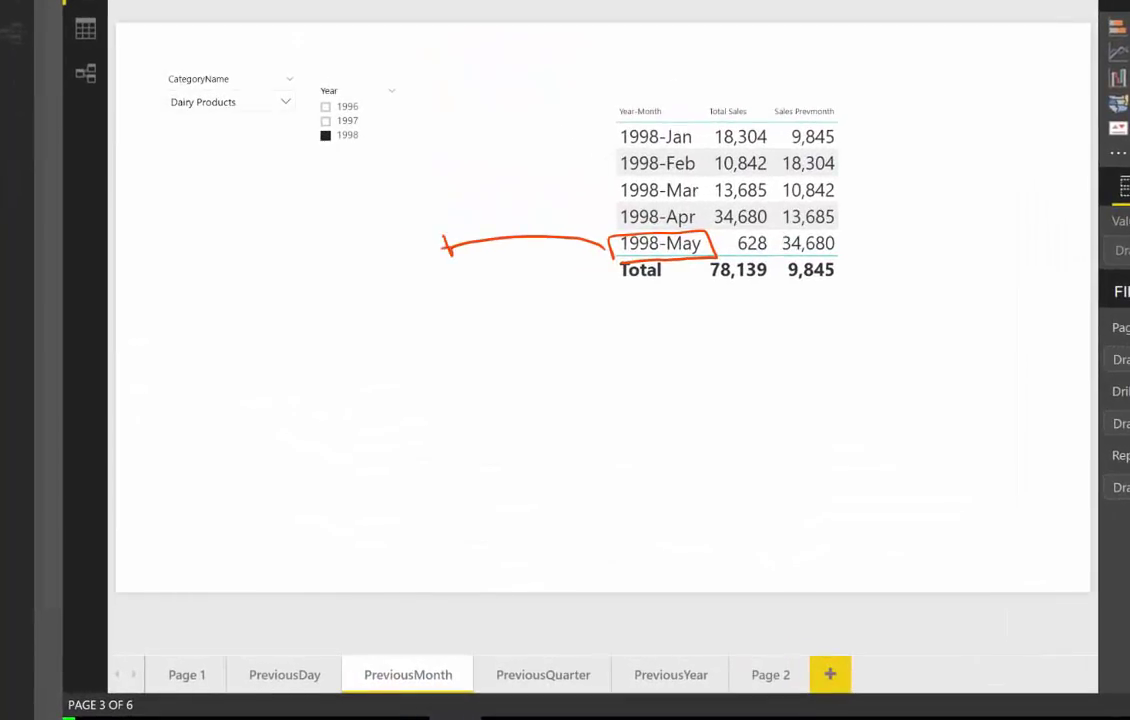
drag(447, 250, 432, 258)
mouse_move(337, 288)
mouse_down()
mouse_move(345, 280)
mouse_move(348, 306)
mouse_up()
mouse_move(366, 288)
mouse_down()
mouse_move(366, 308)
mouse_move(393, 289)
mouse_move(430, 303)
mouse_up()
mouse_move(437, 289)
mouse_down()
mouse_move(441, 302)
mouse_move(487, 302)
mouse_move(492, 323)
mouse_up()
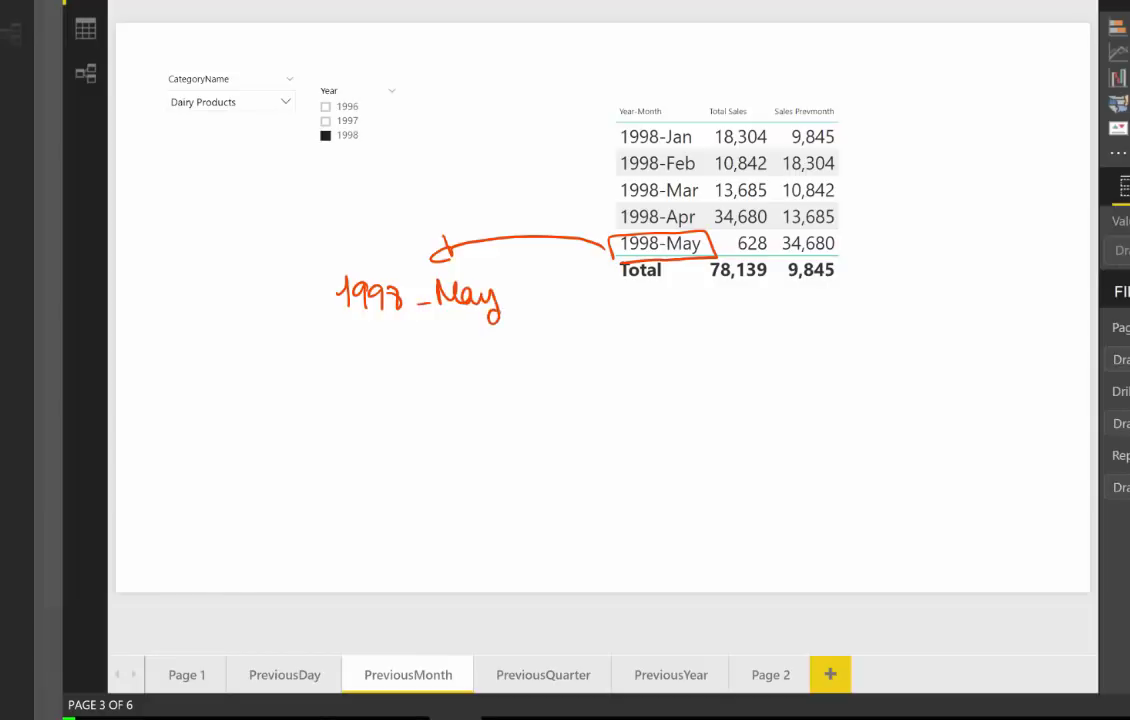
Draw a teal arrow from the handwritten "1998 - May" to a handwritten "1998-05-01" and add further notes beneath it
click(765, 10)
mouse_move(419, 330)
mouse_down()
mouse_move(440, 374)
mouse_move(458, 356)
mouse_move(442, 371)
mouse_move(520, 358)
mouse_move(591, 365)
mouse_move(602, 352)
mouse_move(620, 369)
mouse_move(678, 349)
mouse_move(708, 366)
mouse_up()
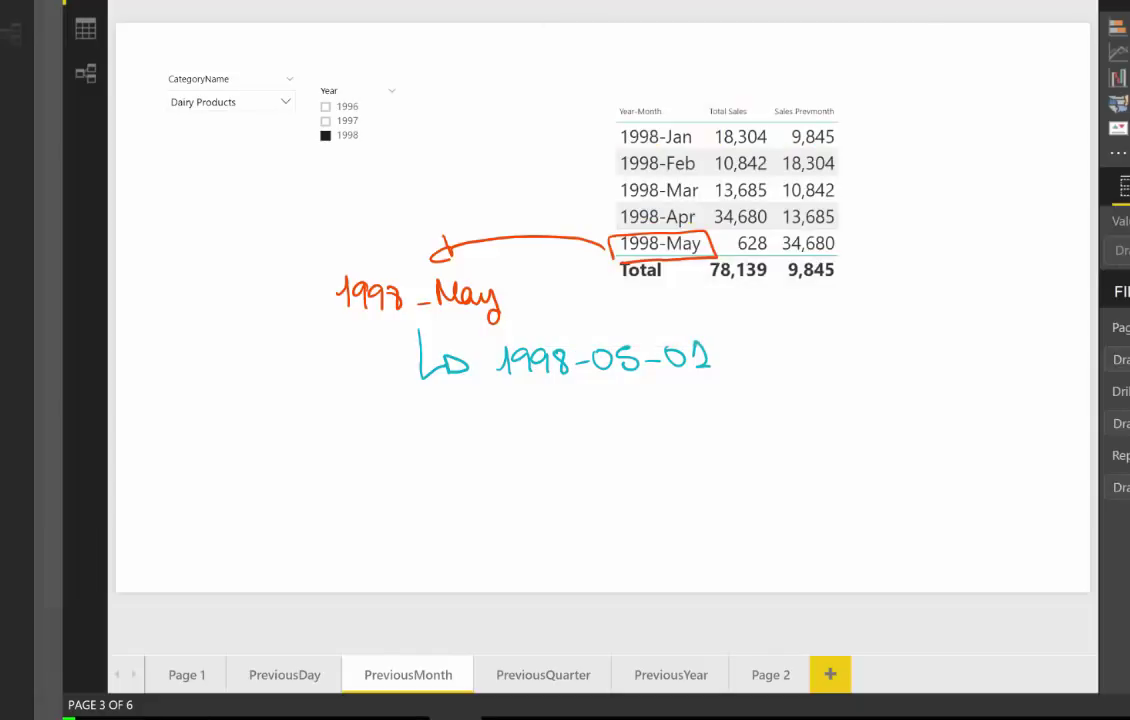
mouse_move(434, 402)
mouse_down()
mouse_move(436, 444)
mouse_move(540, 429)
mouse_move(538, 449)
mouse_move(557, 449)
mouse_up()
drag(568, 439, 668, 436)
mouse_move(682, 426)
mouse_down()
mouse_move(708, 421)
mouse_move(711, 440)
mouse_move(841, 436)
mouse_up()
mouse_move(866, 424)
mouse_down()
mouse_move(858, 435)
mouse_move(872, 436)
mouse_up()
mouse_move(878, 410)
mouse_down()
mouse_move(882, 436)
mouse_move(904, 424)
mouse_move(929, 442)
mouse_move(1003, 428)
mouse_up()
drag(1010, 402, 1011, 436)
mouse_move(1003, 412)
mouse_down()
mouse_move(1018, 408)
mouse_move(1031, 425)
mouse_up()
mouse_move(1039, 394)
mouse_down()
mouse_move(1048, 420)
mouse_move(1035, 428)
mouse_up()
mouse_move(914, 454)
mouse_down()
mouse_move(1046, 435)
mouse_move(1033, 449)
mouse_up()
drag(887, 463, 999, 455)
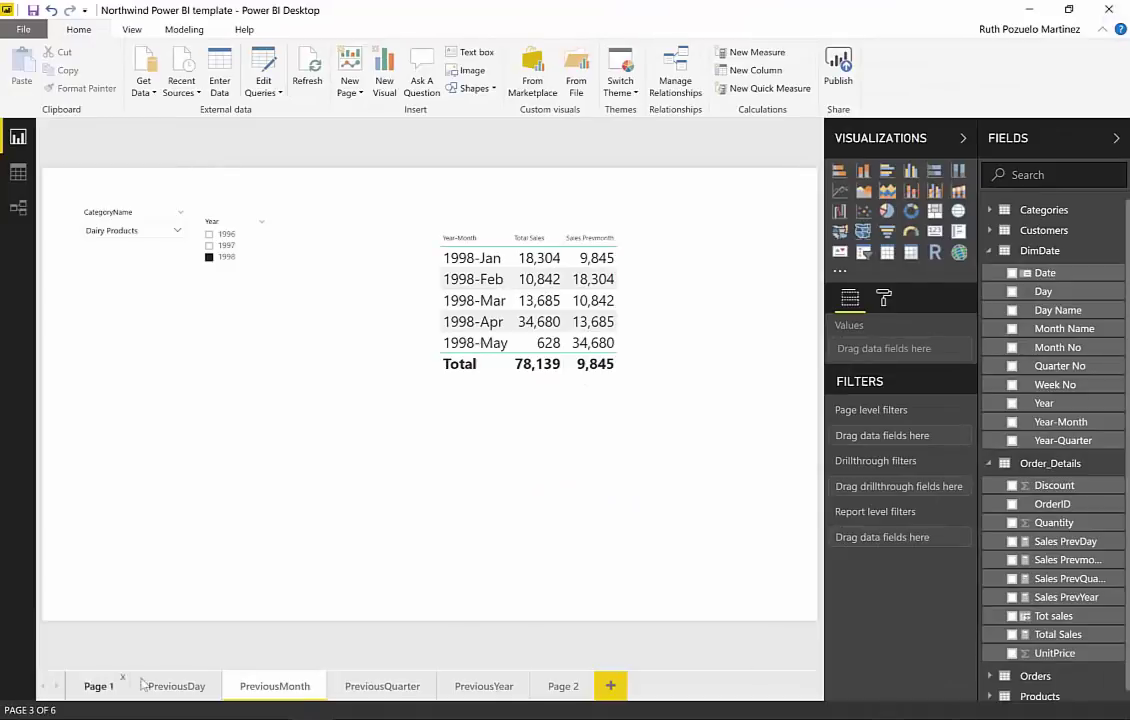
Open the PreviousDay page, display the Sales PrevDay formula and capture the view in a Screen sketch
click(166, 688)
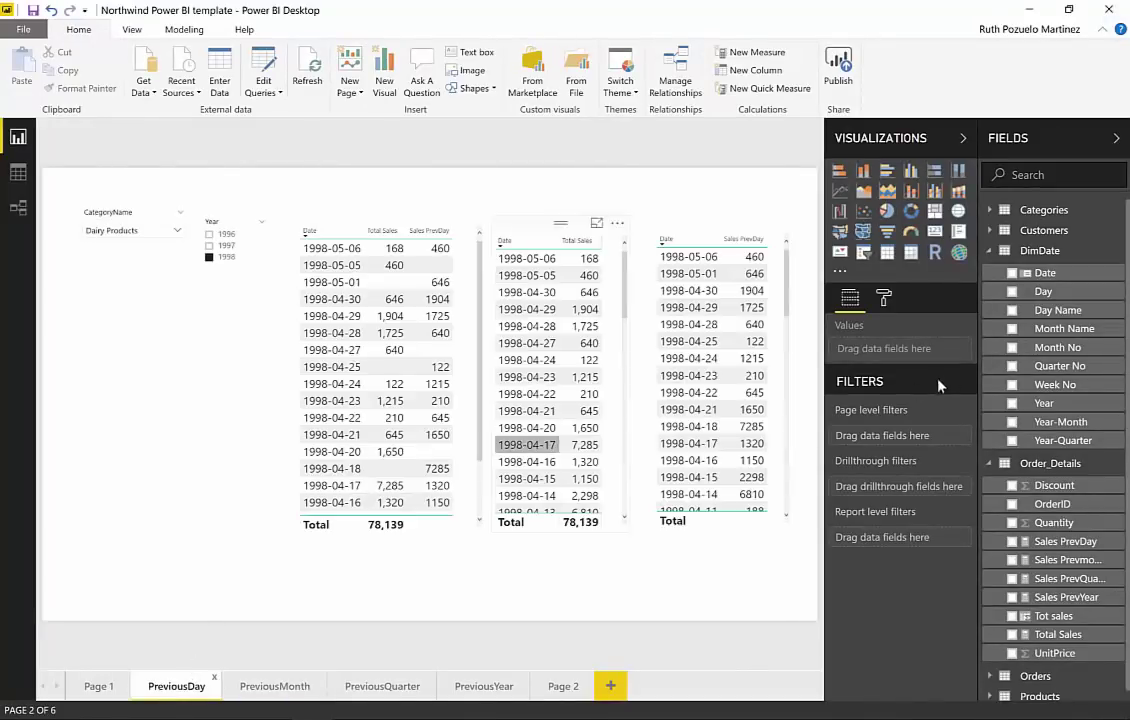
click(1062, 542)
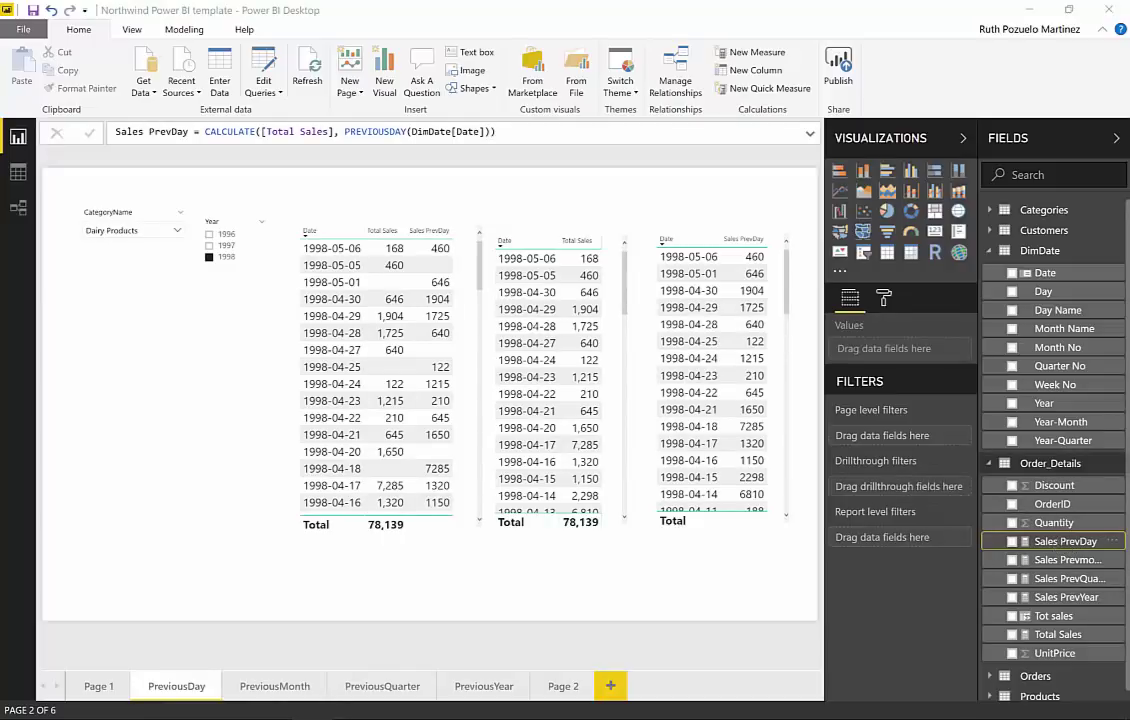
key(super+w)
click(936, 425)
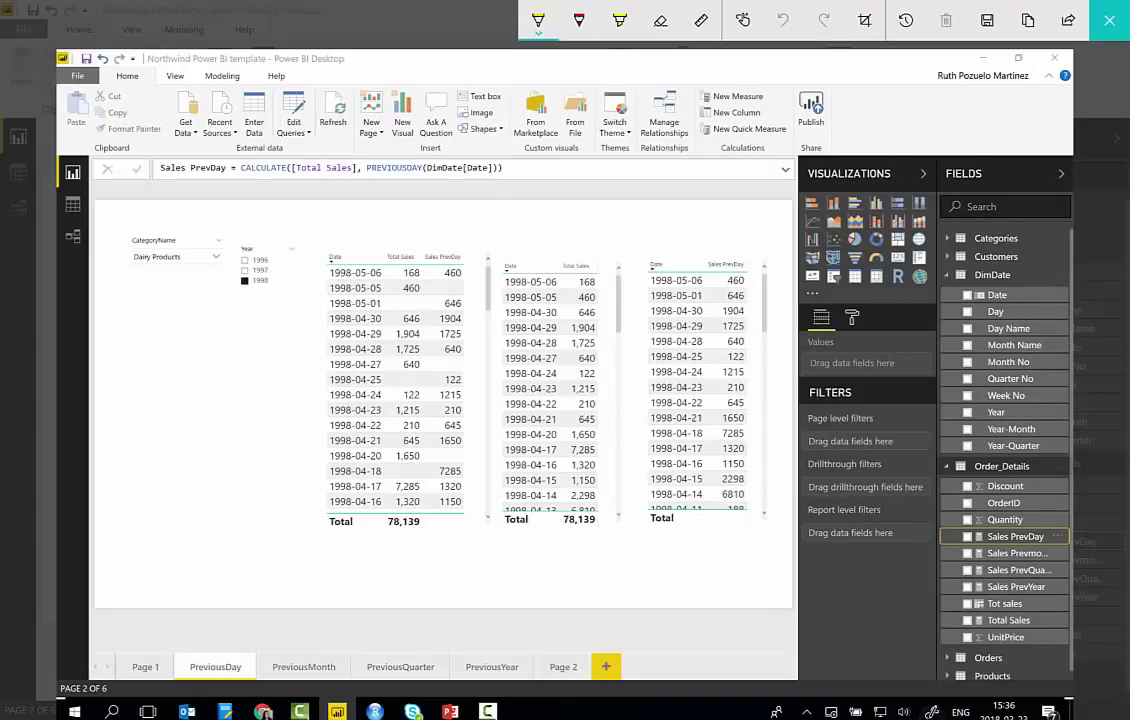
Set the pen to red-orange and circle the dates 1998-05-05 and 1998-05-01 in the first table
click(538, 20)
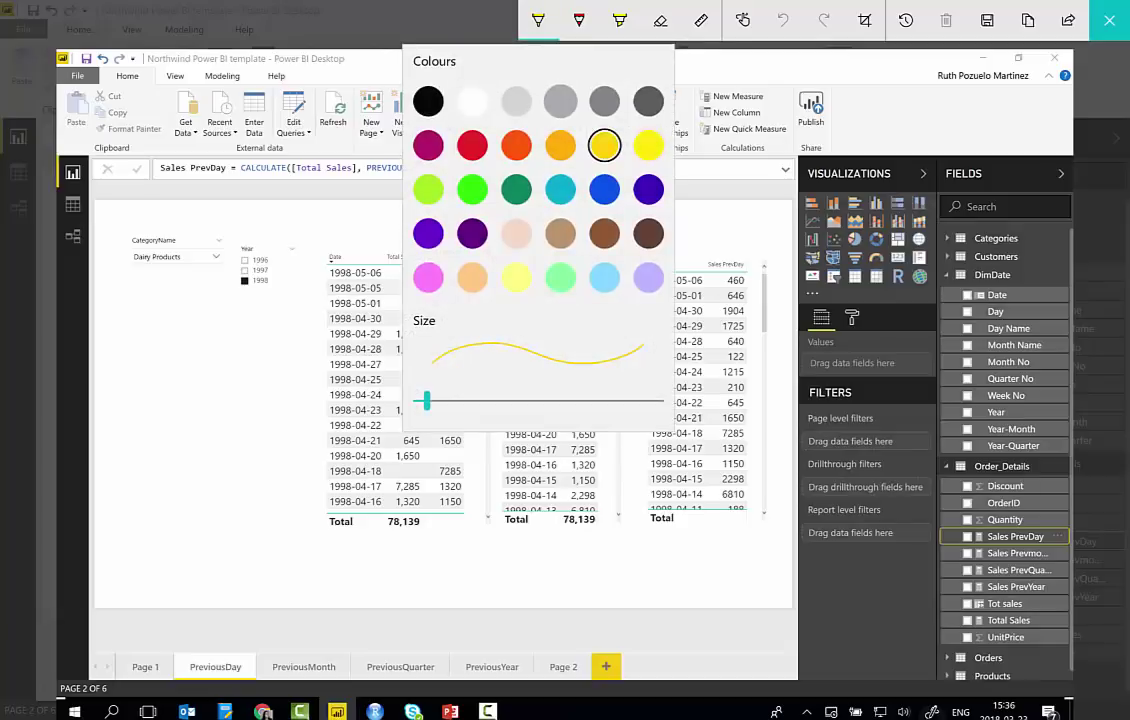
click(516, 144)
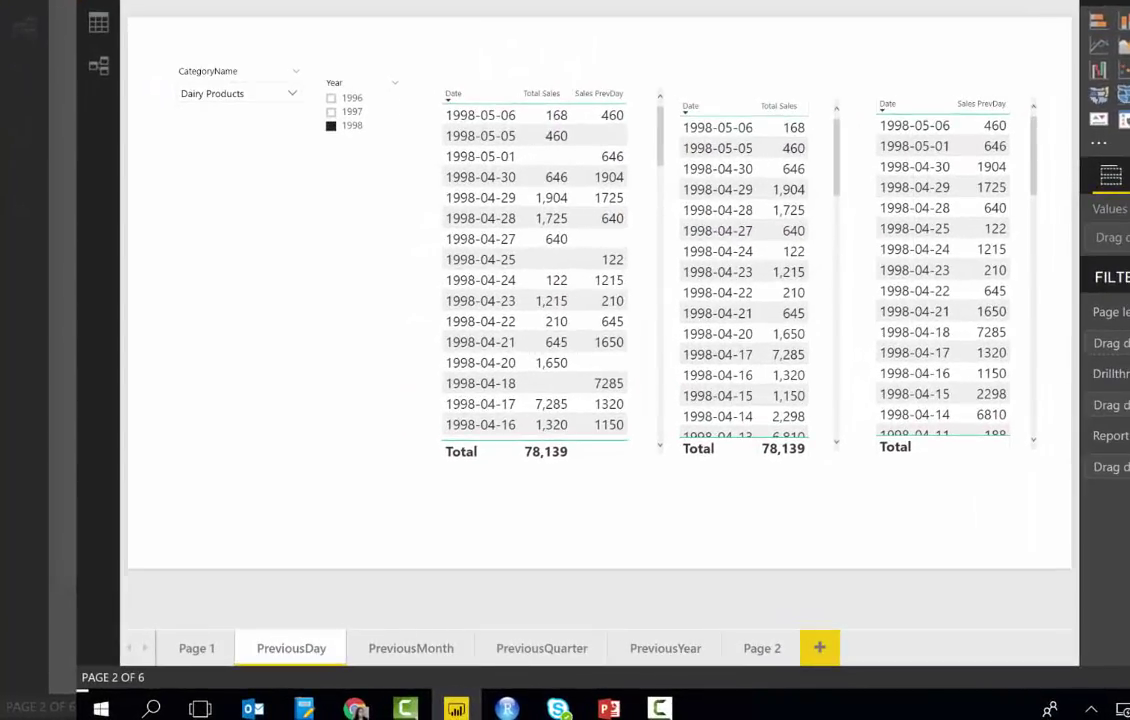
drag(512, 127, 521, 142)
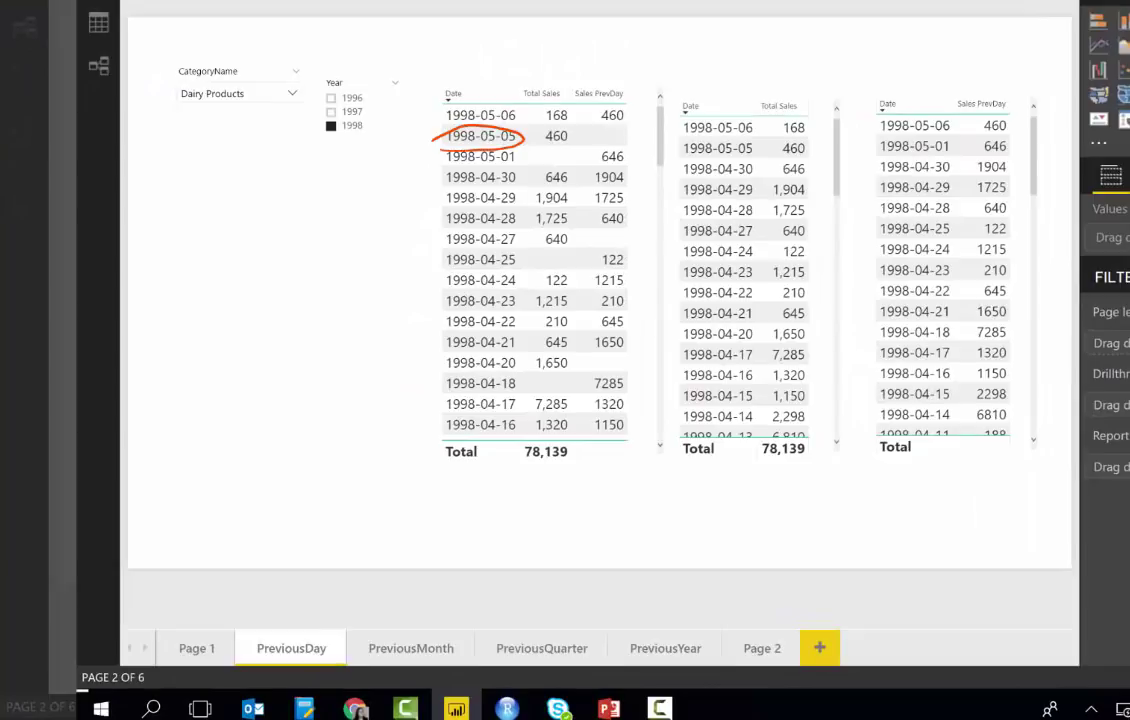
drag(437, 149, 522, 160)
Beside the circled dates, write the missing days 04, 03 and 02 bracketed as "0 sales", and add 01 below them
mouse_move(437, 153)
mouse_down()
mouse_move(322, 180)
mouse_move(282, 168)
mouse_move(309, 179)
mouse_move(291, 200)
mouse_move(308, 217)
mouse_move(301, 227)
mouse_move(332, 244)
mouse_up()
mouse_move(324, 163)
mouse_down()
mouse_move(345, 208)
mouse_move(340, 249)
mouse_up()
drag(362, 195, 360, 197)
mouse_move(379, 196)
mouse_down()
mouse_move(374, 212)
mouse_move(427, 205)
mouse_move(386, 244)
mouse_up()
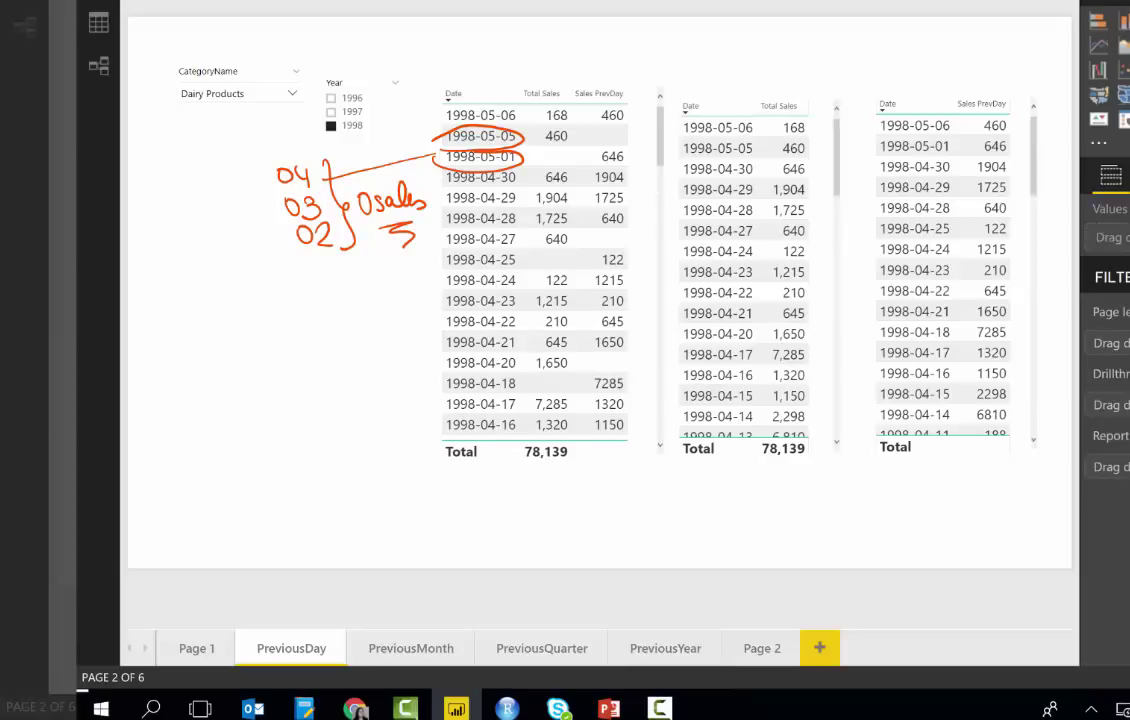
drag(330, 262, 347, 280)
drag(352, 236, 370, 279)
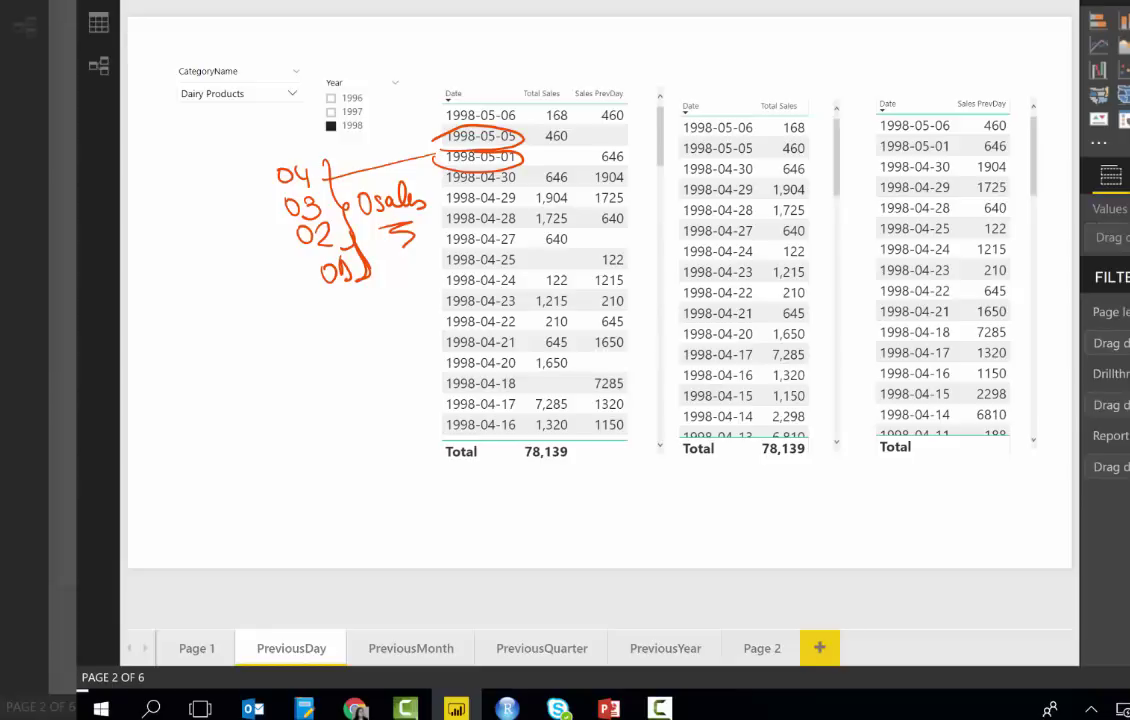
In teal, circle 168 in both Total Sales columns and link the 1998-05-06 previous-day value 460 to the 1998-05-05 Total Sales
drag(553, 103, 558, 104)
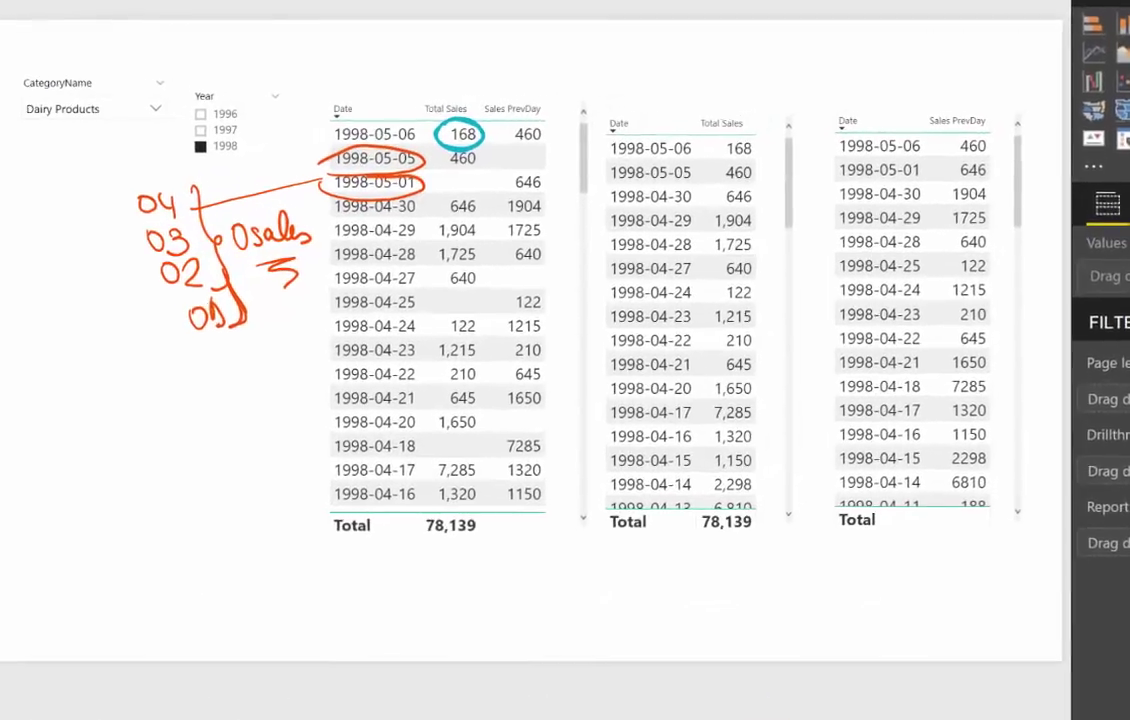
drag(806, 119, 808, 120)
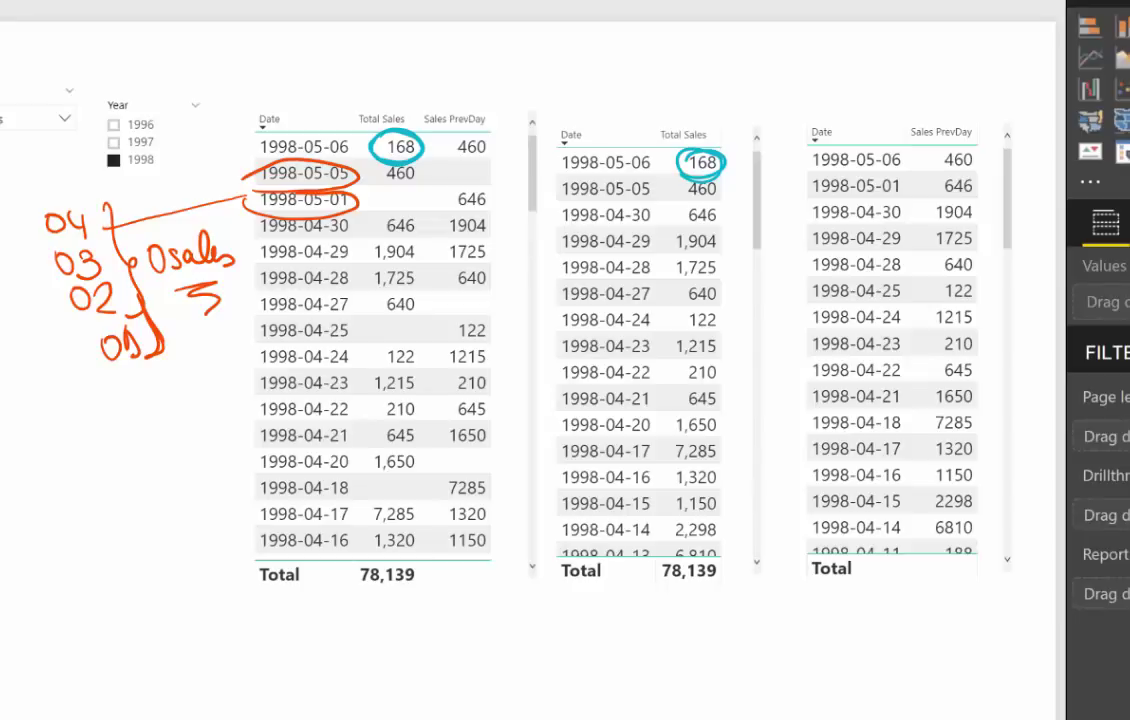
mouse_move(470, 132)
mouse_down()
mouse_move(422, 172)
mouse_move(373, 174)
mouse_move(386, 164)
mouse_up()
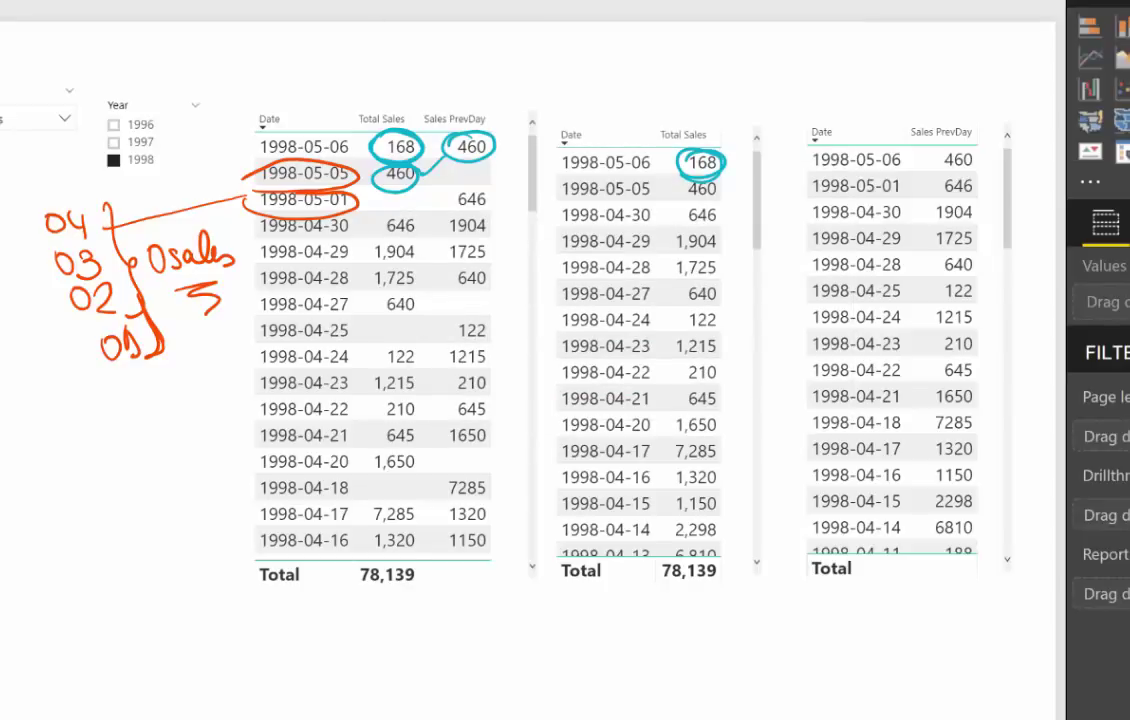
In dark green, circle the blank Sales PrevDay cell of 1998-05-05 and link it to a handwritten "1998-05-04 = 0"
mouse_move(481, 170)
mouse_down()
mouse_move(463, 187)
mouse_move(530, 68)
mouse_move(566, 38)
mouse_move(563, 73)
mouse_up()
drag(584, 52, 583, 70)
mouse_move(598, 51)
mouse_down()
mouse_move(600, 68)
mouse_move(641, 57)
mouse_move(662, 66)
mouse_move(678, 44)
mouse_move(686, 62)
mouse_move(729, 44)
mouse_up()
mouse_move(744, 40)
mouse_down()
mouse_move(754, 64)
mouse_move(793, 49)
mouse_up()
drag(779, 57, 794, 56)
mouse_move(817, 44)
mouse_down()
mouse_move(808, 56)
mouse_move(818, 44)
mouse_up()
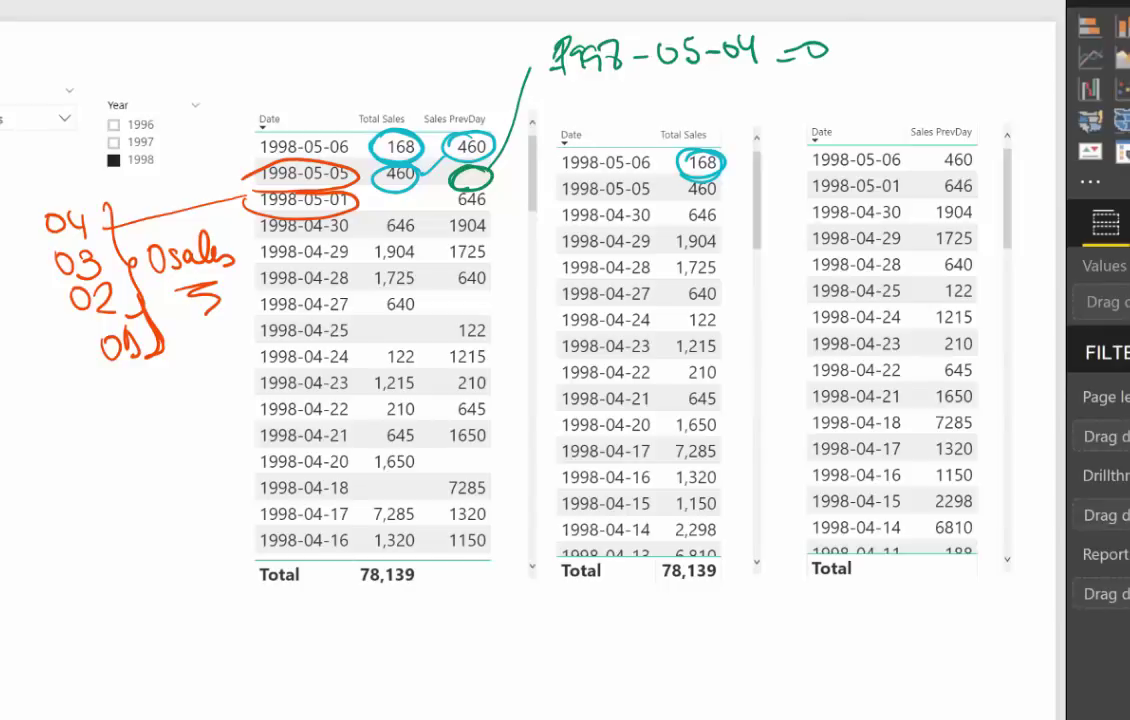
In light green, circle the 1998-05-01 previous-day value 646 and link it to the circled 1998-04-30 Total Sales
click(504, 8)
mouse_move(452, 205)
mouse_down()
mouse_move(491, 209)
mouse_move(480, 188)
mouse_move(450, 207)
mouse_up()
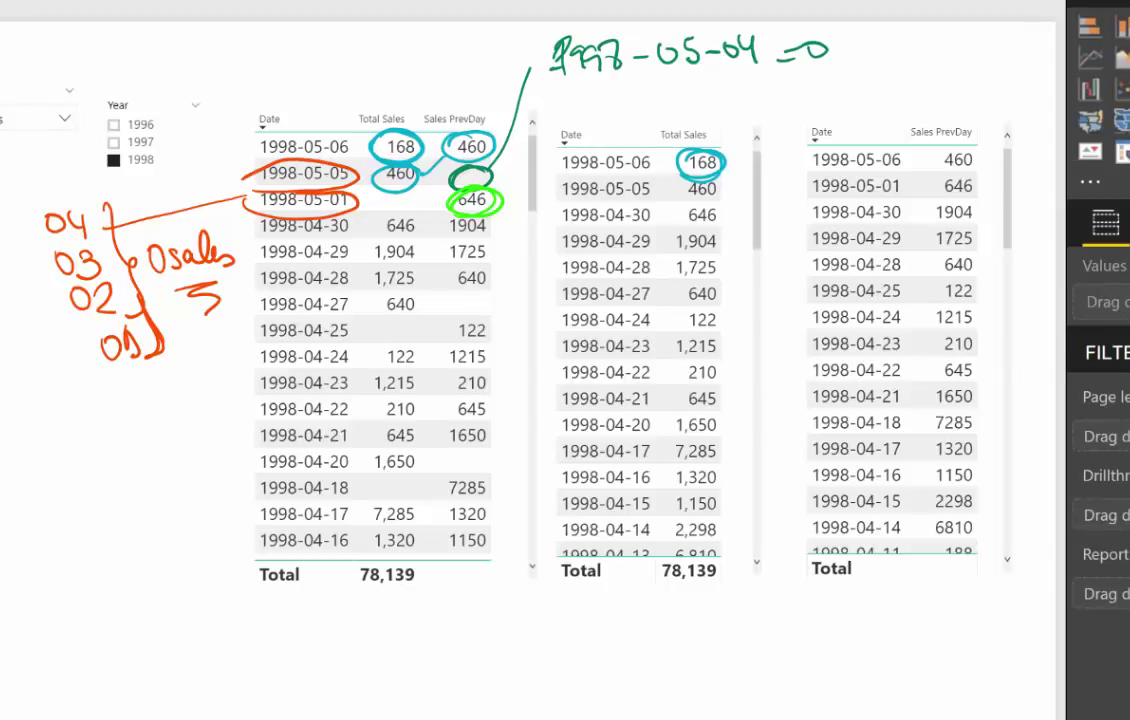
drag(425, 216, 470, 212)
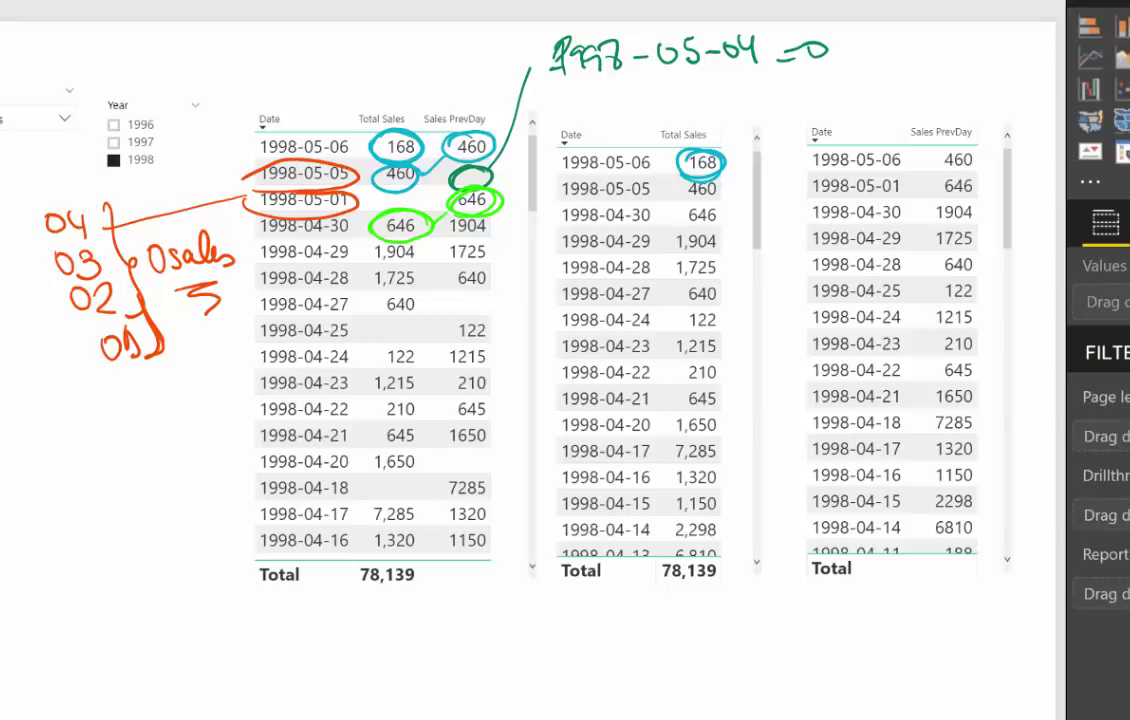
Circle 460 and 646 in the separate Sales PrevDay table in light green and draw arrows to them from the first table
mouse_move(943, 172)
mouse_down()
mouse_move(972, 156)
mouse_move(931, 164)
mouse_up()
mouse_move(972, 181)
mouse_down()
mouse_move(957, 177)
mouse_move(968, 178)
mouse_up()
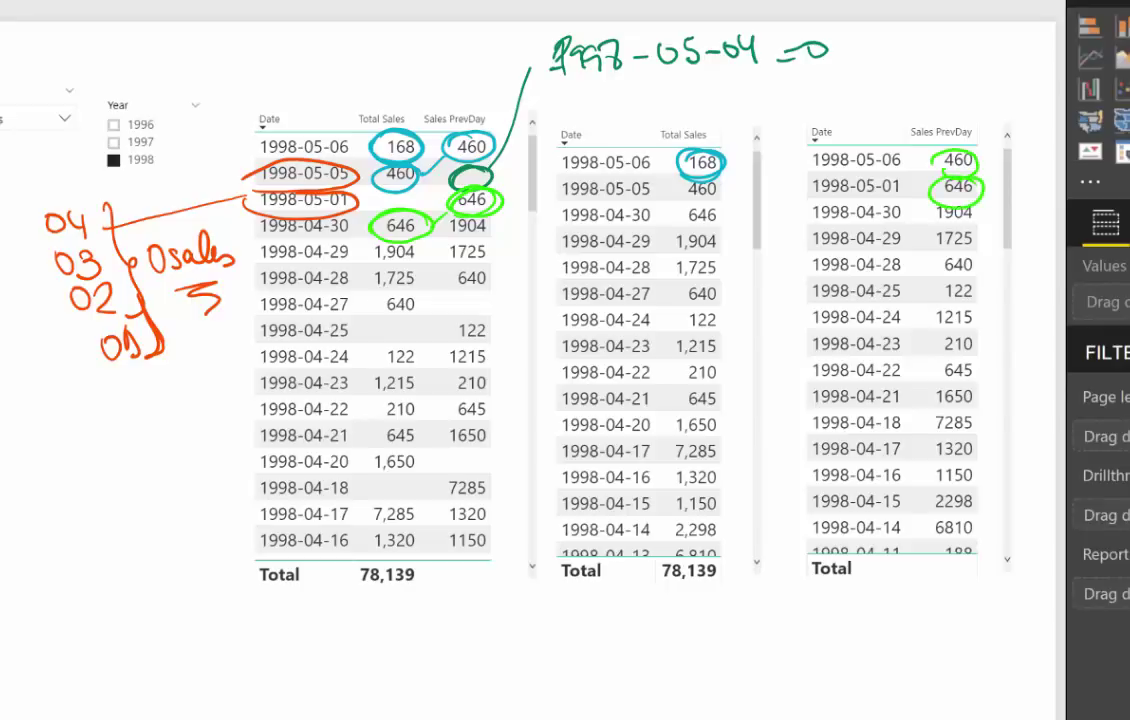
mouse_move(495, 145)
mouse_down()
mouse_move(639, 139)
mouse_move(932, 171)
mouse_up()
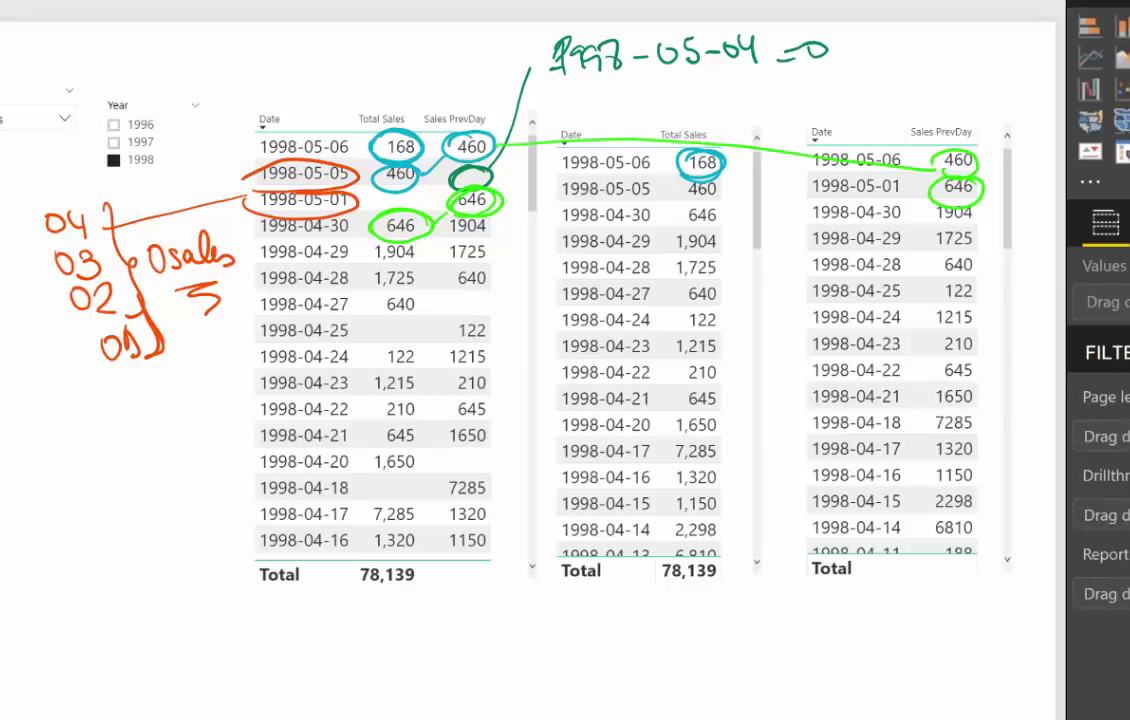
mouse_move(500, 203)
mouse_down()
mouse_move(650, 226)
mouse_move(925, 195)
mouse_up()
drag(906, 152, 920, 178)
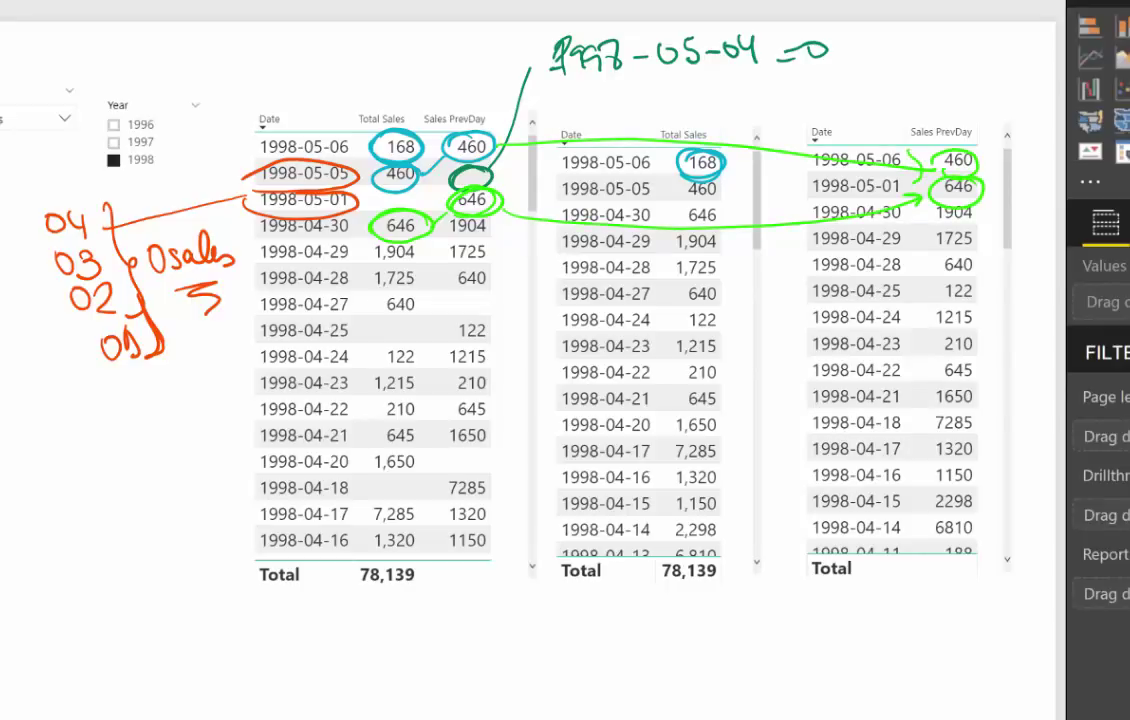